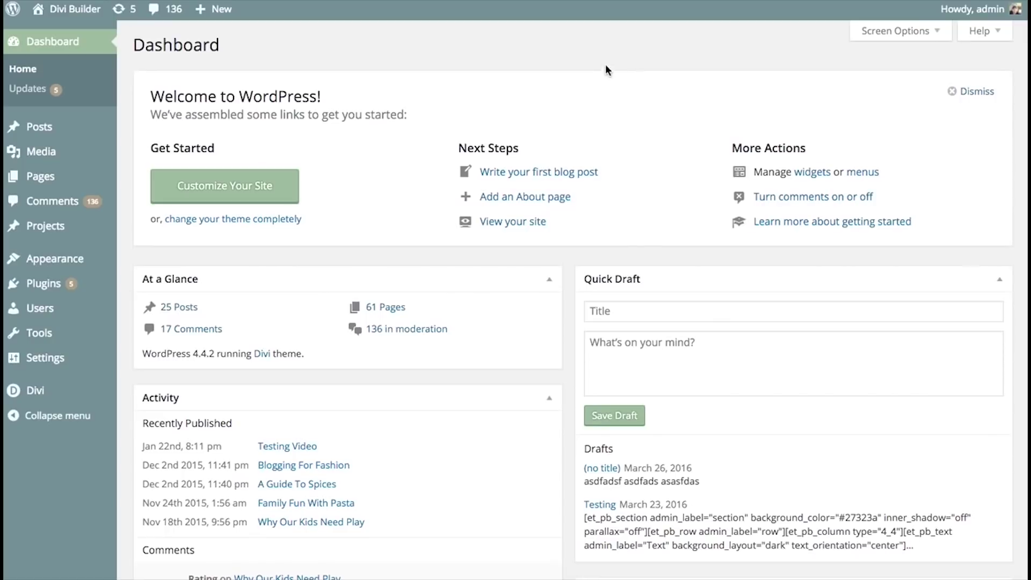
# Open the Divi Library layouts and preview the Import and Export tabs and the 'Only export selected items' toggle.
pyautogui.moveTo(32, 390)
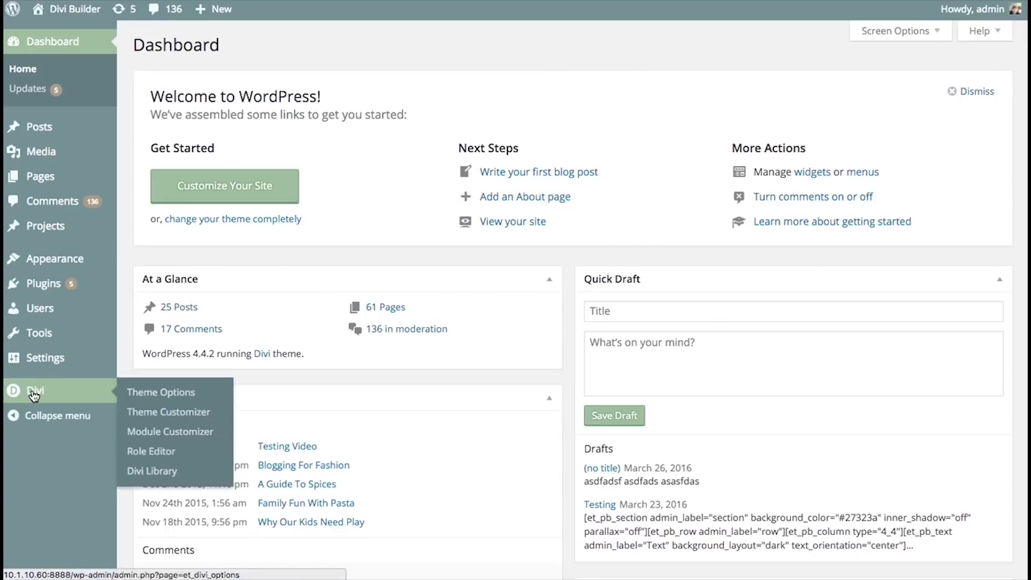
pyautogui.click(157, 471)
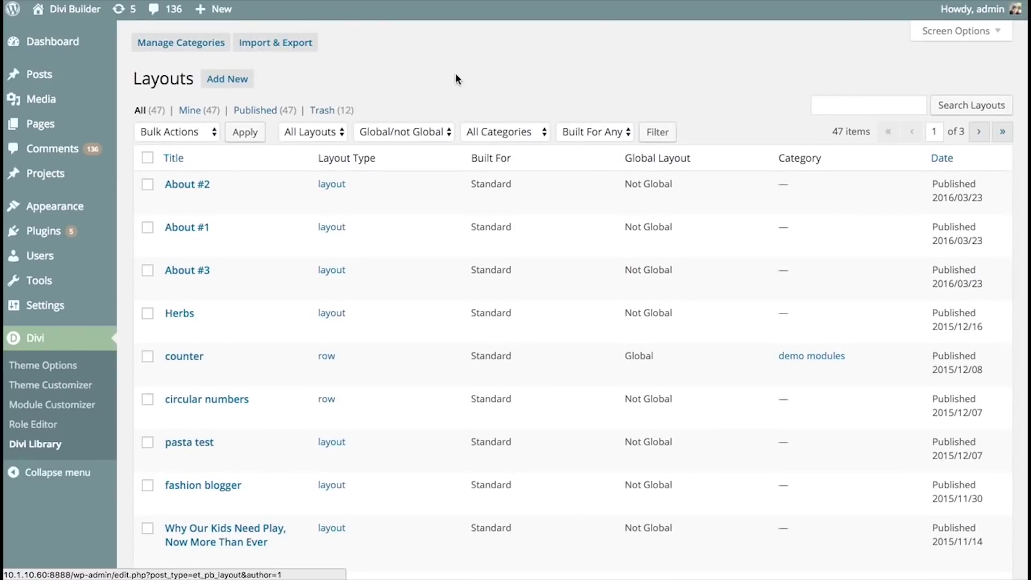
pyautogui.click(290, 44)
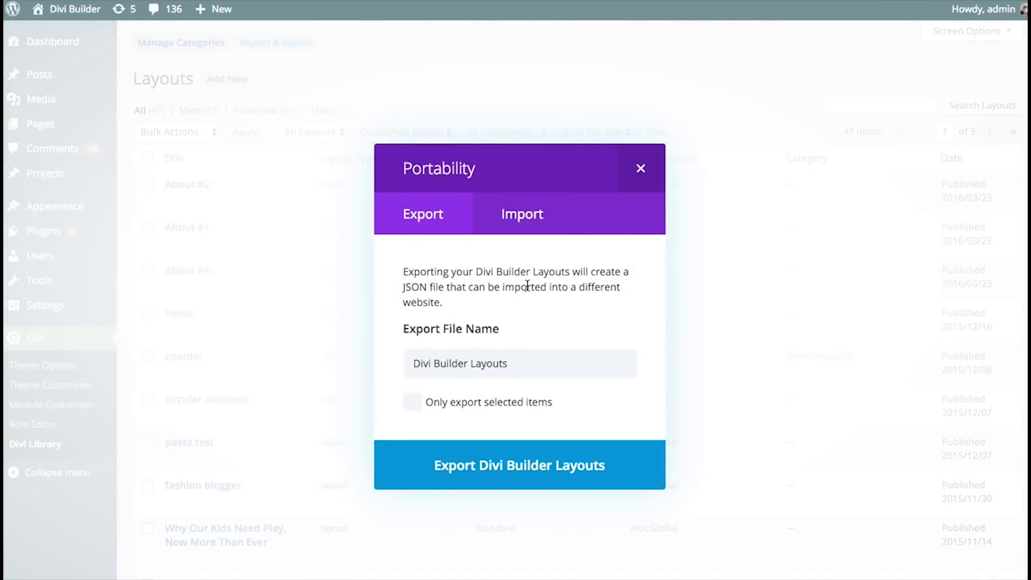
pyautogui.click(561, 204)
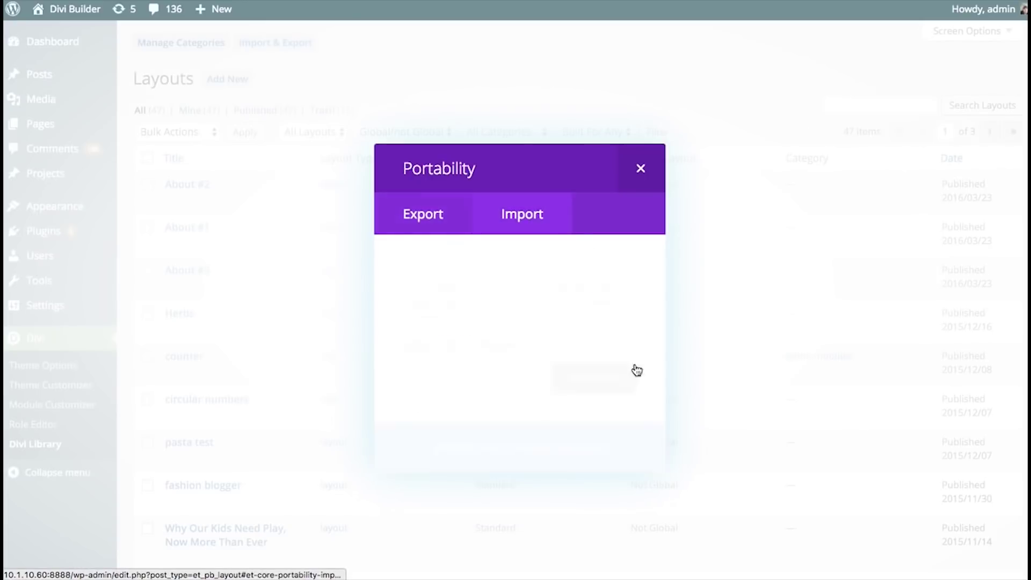
pyautogui.click(426, 225)
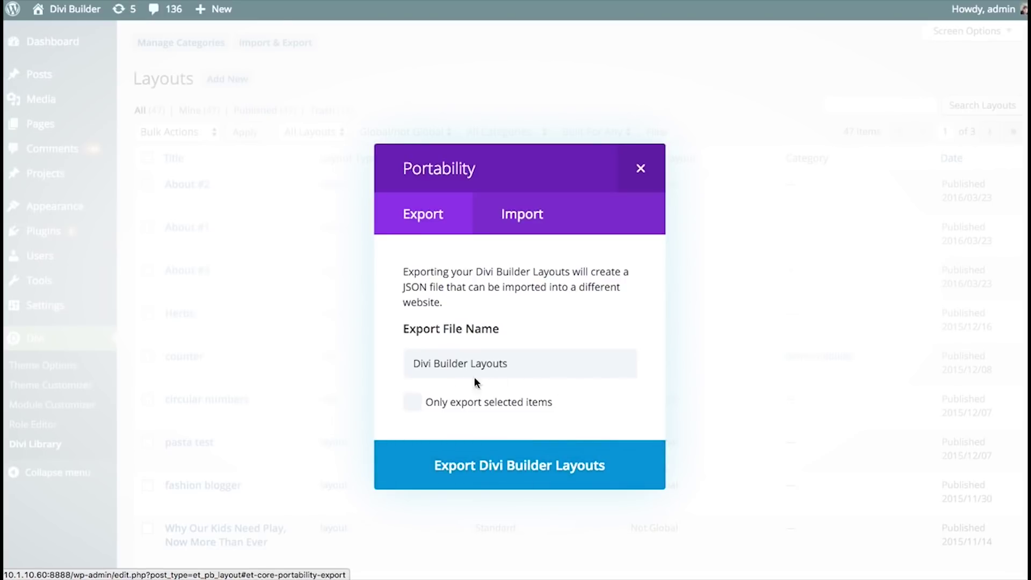
pyautogui.click(433, 405)
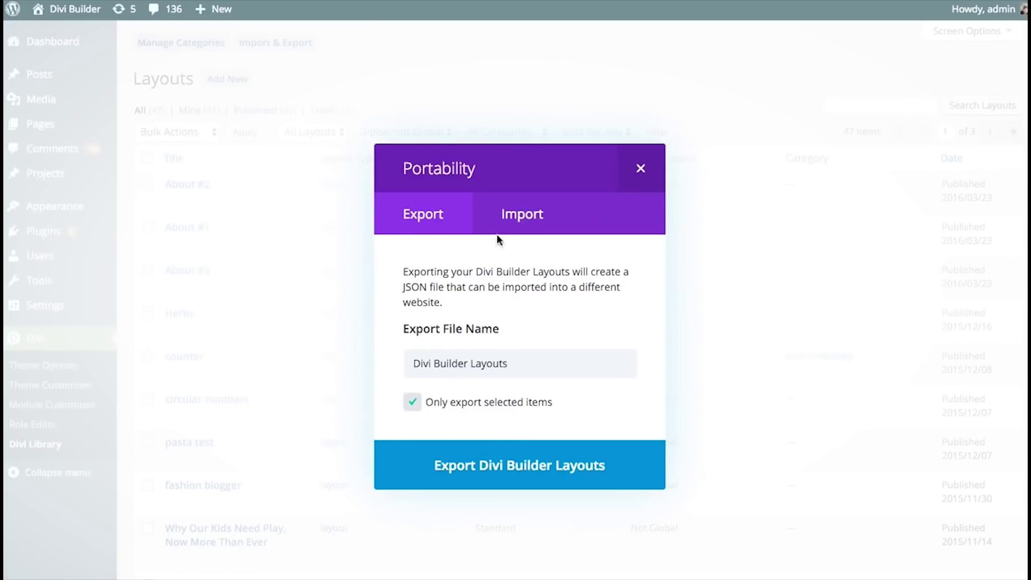
pyautogui.click(439, 405)
pyautogui.click(656, 176)
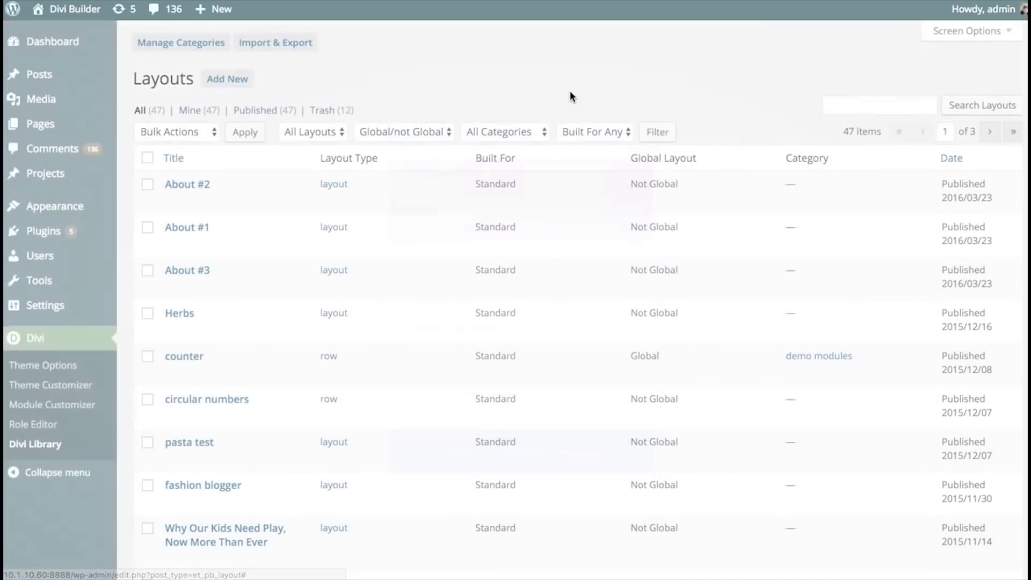
# Tick the About #2, About #1 and About #3 layouts in the Layouts list.
pyautogui.scroll(-10, 1023, 202)
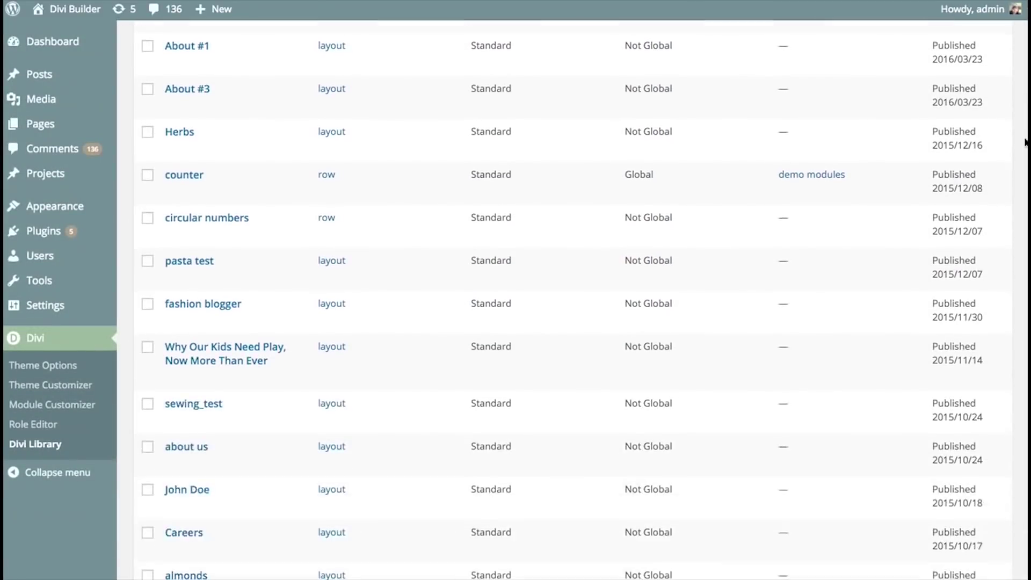
pyautogui.scroll(5, 1023, 133)
pyautogui.scroll(5, 1023, 132)
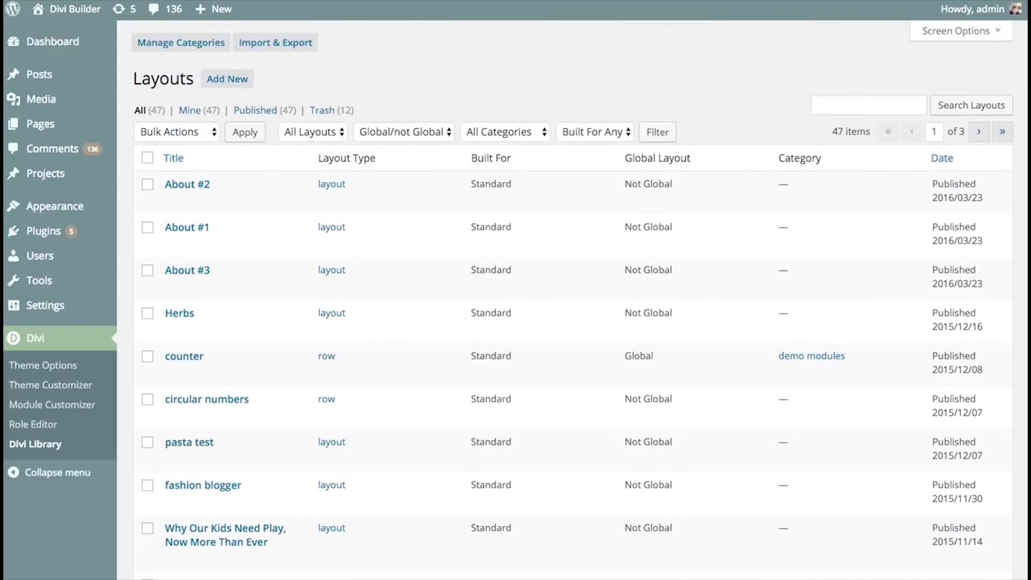
pyautogui.click(148, 185)
pyautogui.click(147, 228)
pyautogui.click(147, 270)
# Export the selected About layouts as 'About Us Library Items', then glance at the Import tab.
pyautogui.click(291, 42)
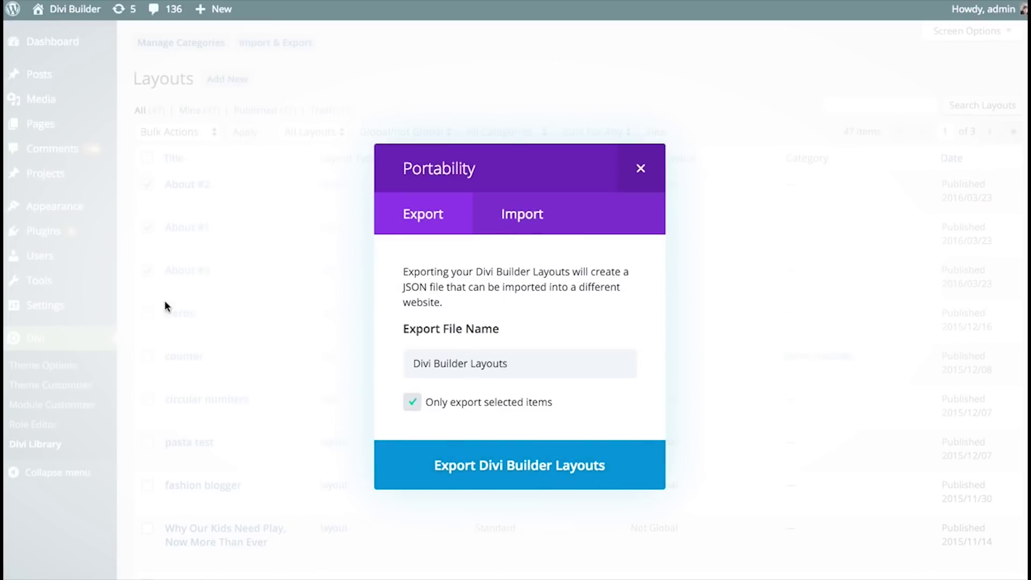
pyautogui.moveTo(513, 363); pyautogui.dragTo(354, 360)
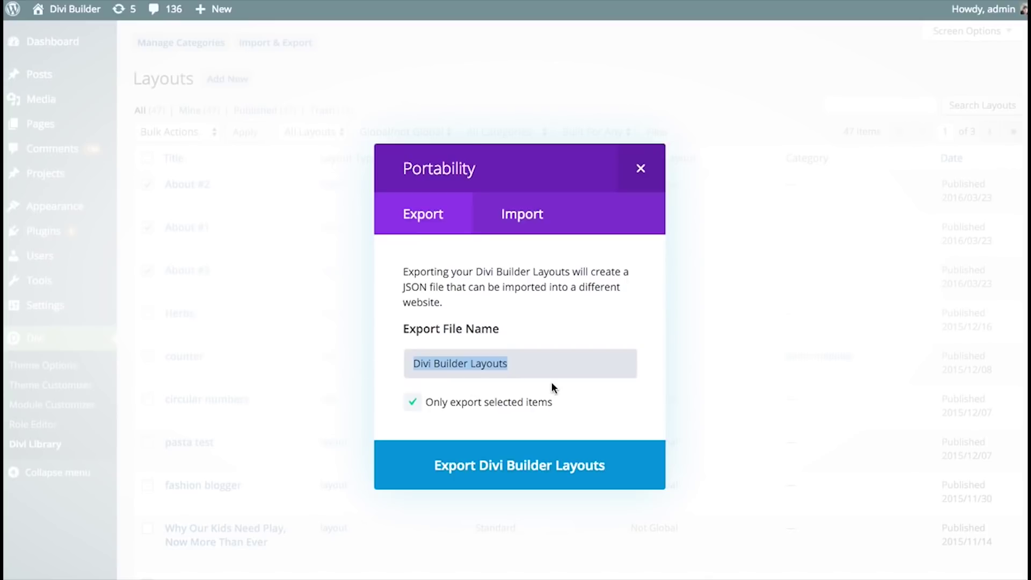
pyautogui.write('About Us ')
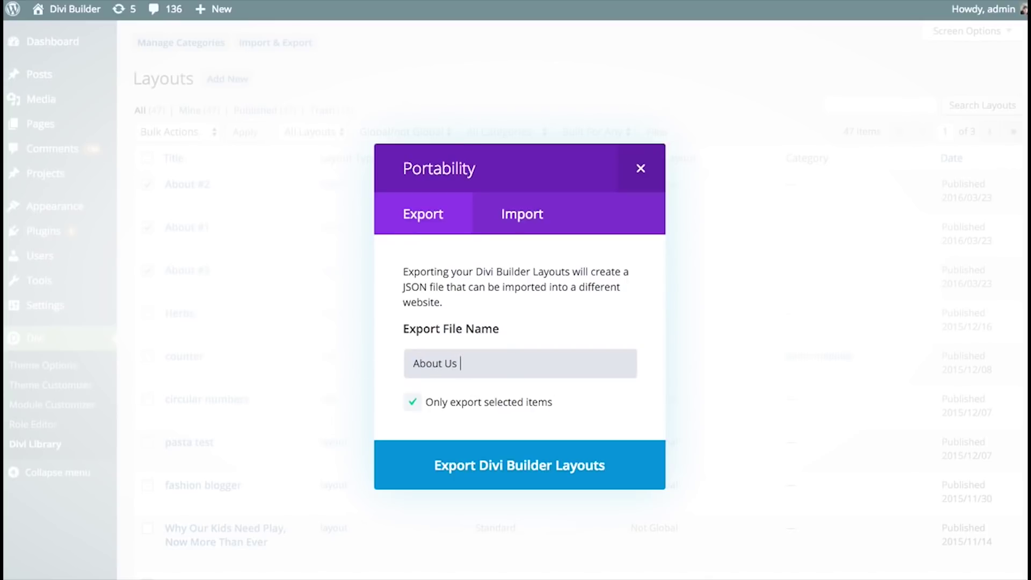
pyautogui.write('Library Items')
pyautogui.click(498, 472)
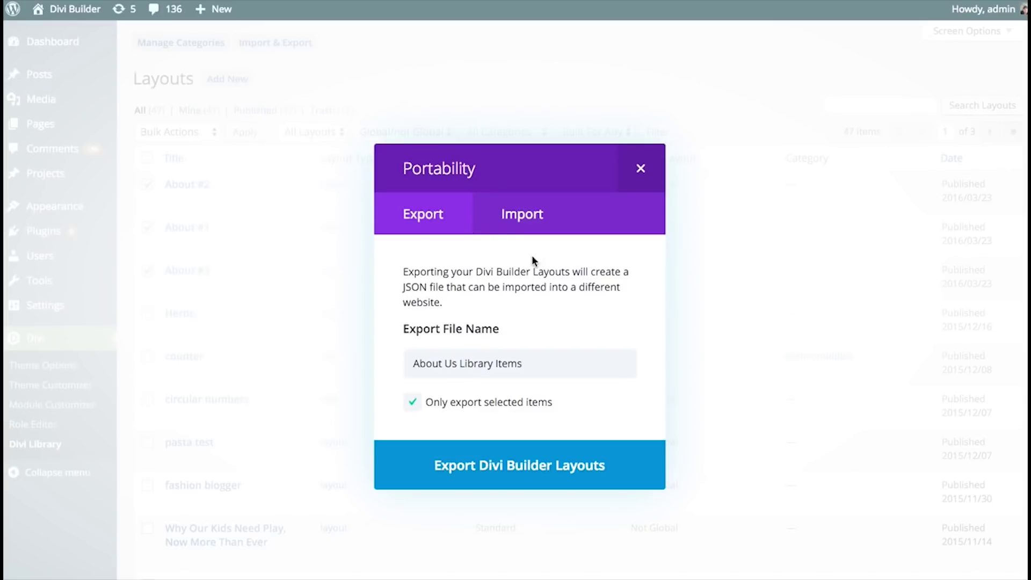
pyautogui.click(531, 219)
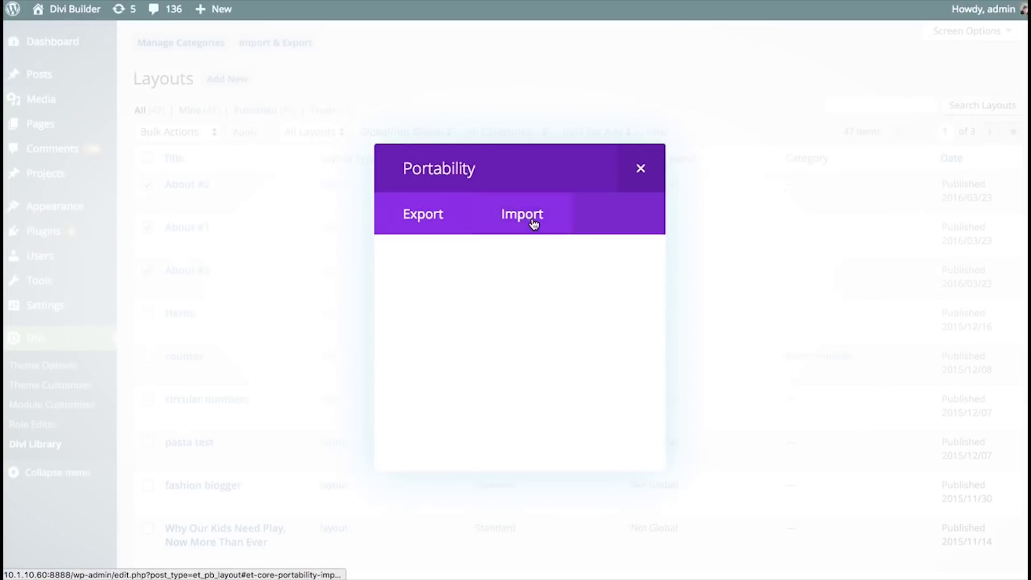
pyautogui.click(641, 166)
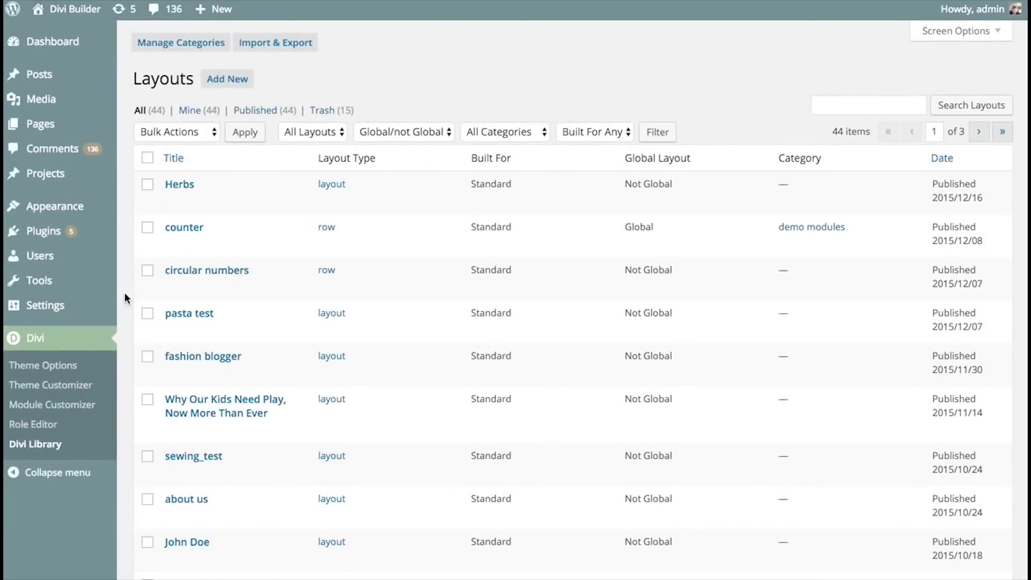
# Import 'About Us Library Items.json' through the layouts Import tab to restore the About layouts.
pyautogui.moveTo(350, 253)
pyautogui.click(288, 49)
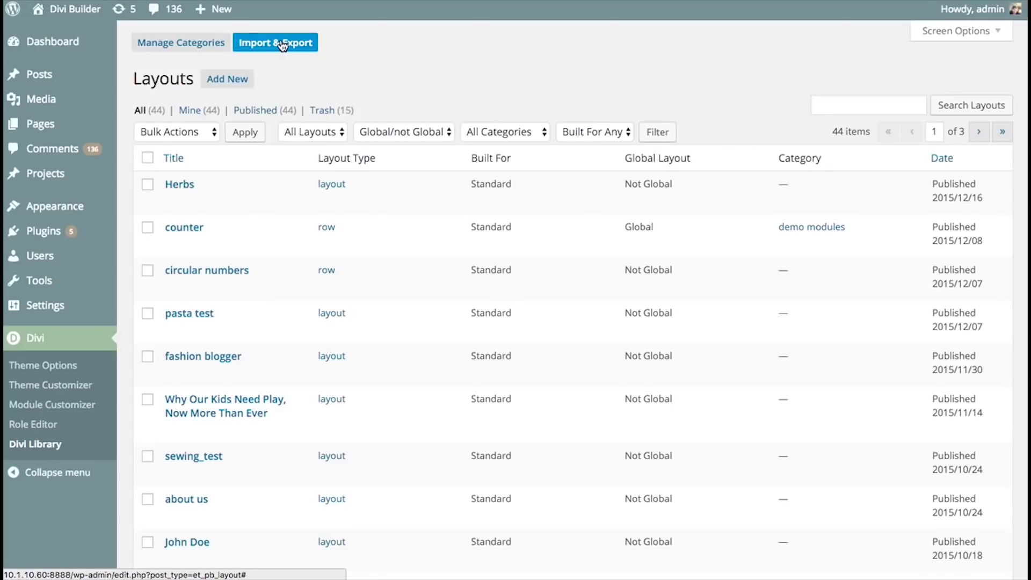
pyautogui.click(511, 236)
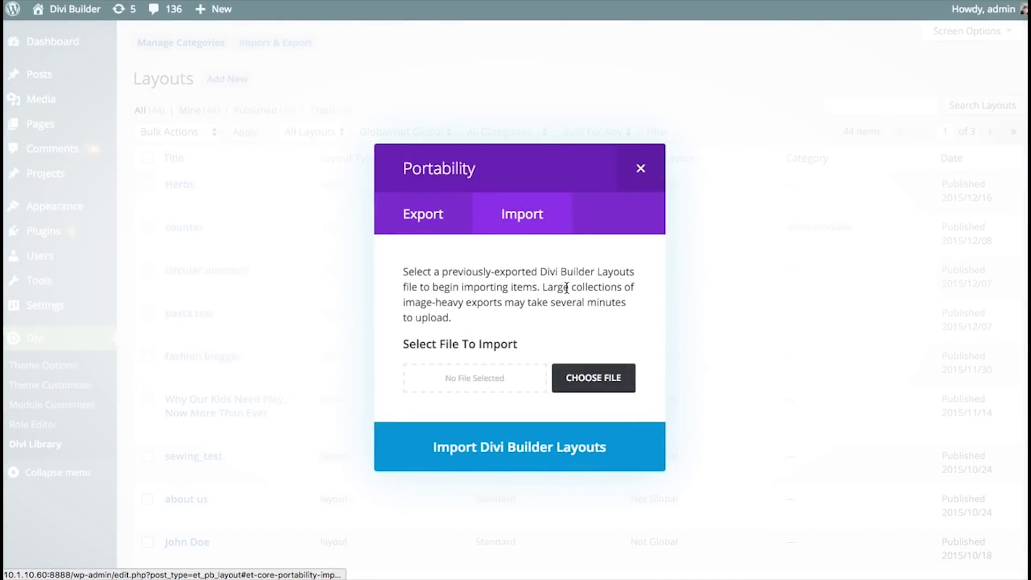
pyautogui.click(587, 386)
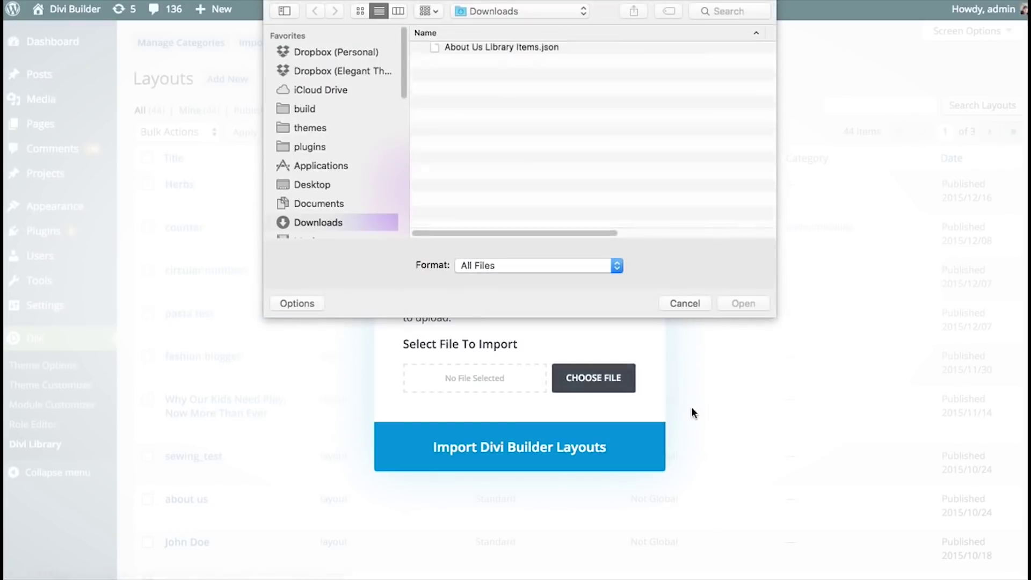
pyautogui.click(446, 50)
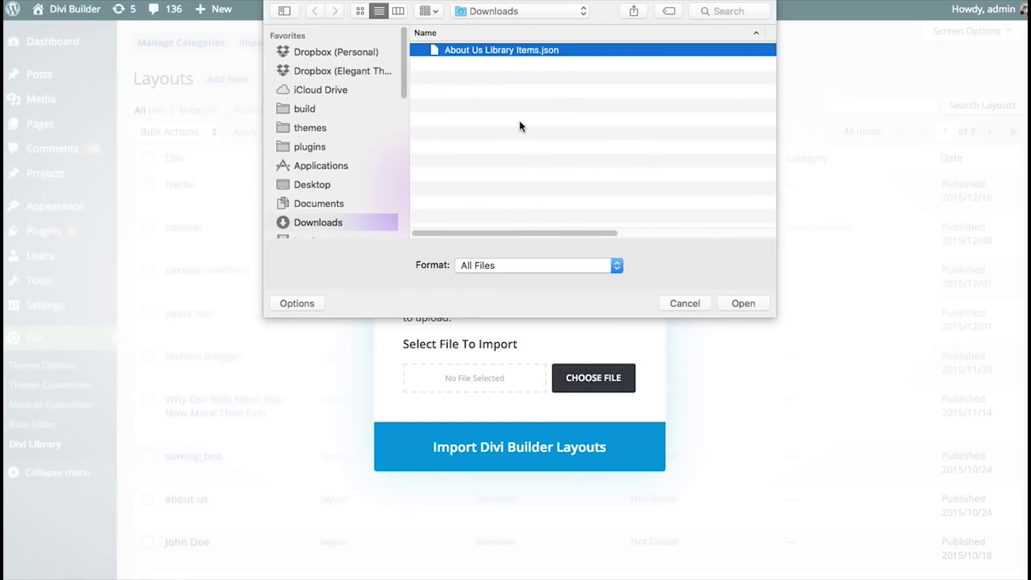
pyautogui.click(759, 305)
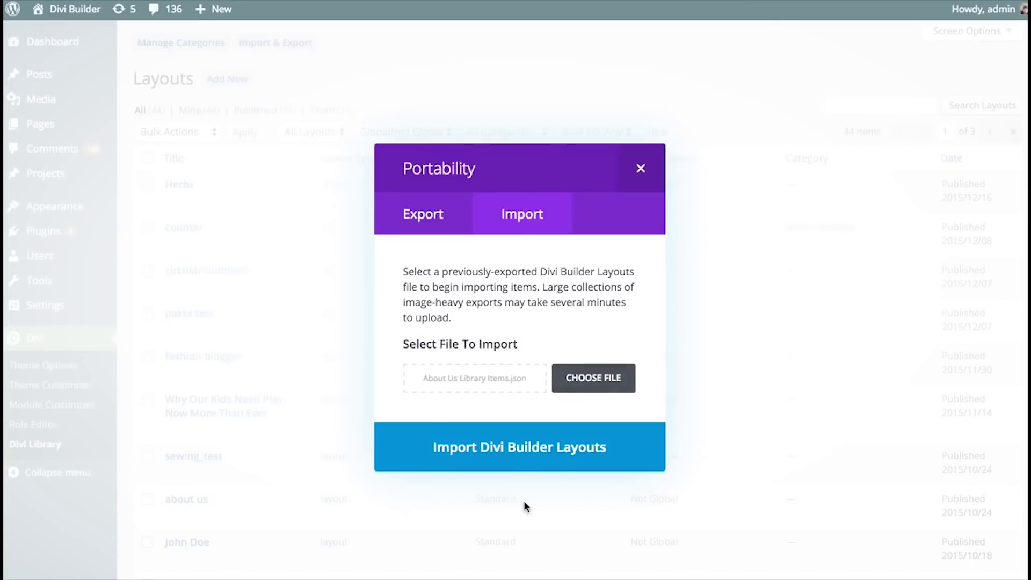
pyautogui.click(532, 455)
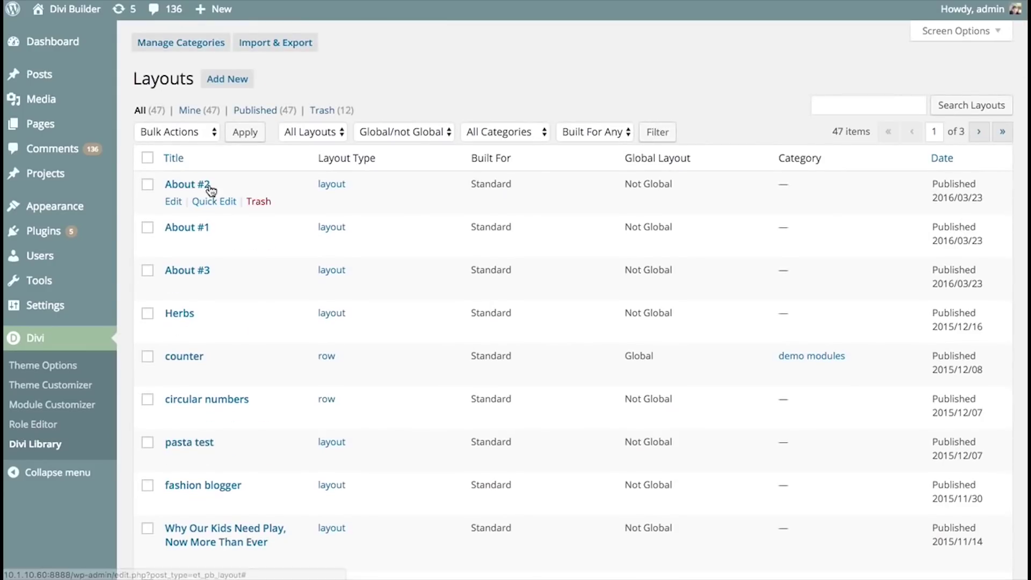
# Open the About #2 layout and inspect its Image module settings.
pyautogui.click(173, 201)
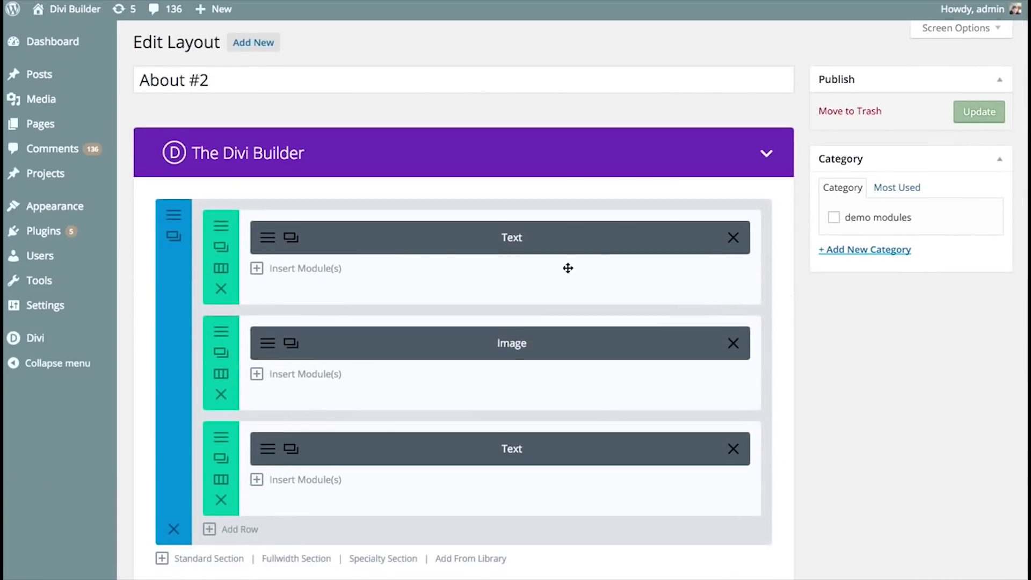
pyautogui.click(268, 347)
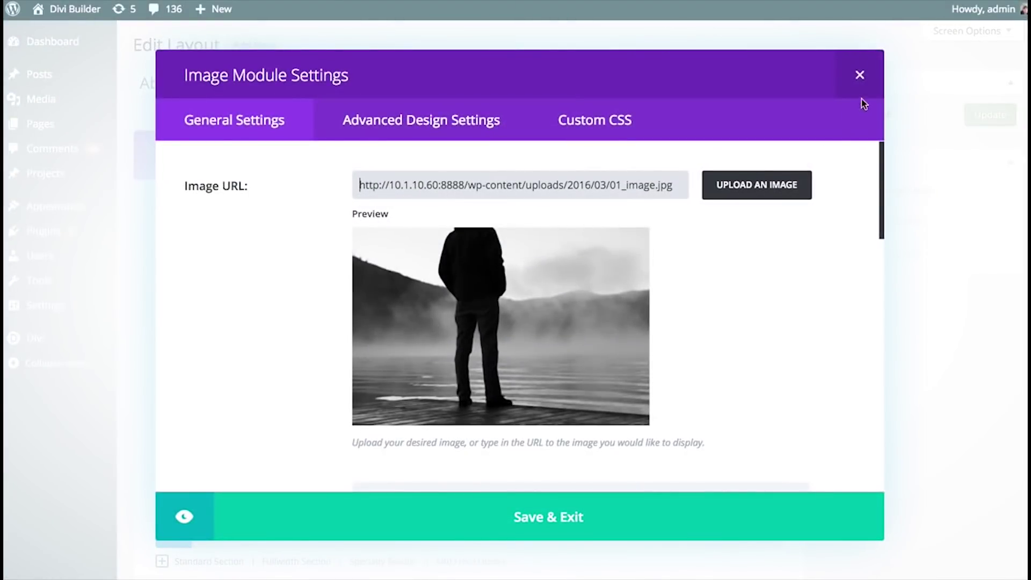
pyautogui.click(860, 75)
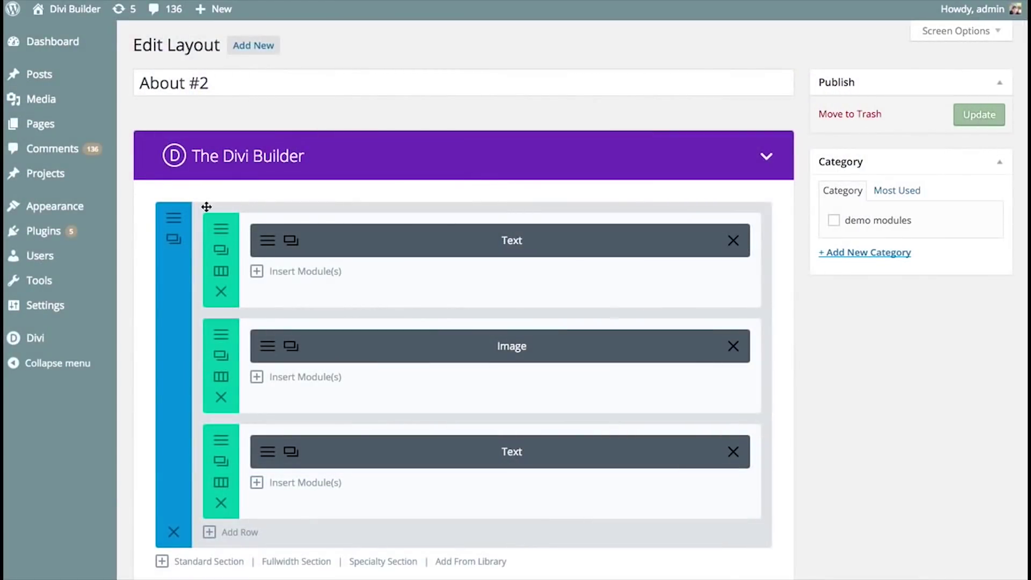
# Create a new Divi Builder page and load About #3 from the library, replacing existing content.
pyautogui.moveTo(76, 127)
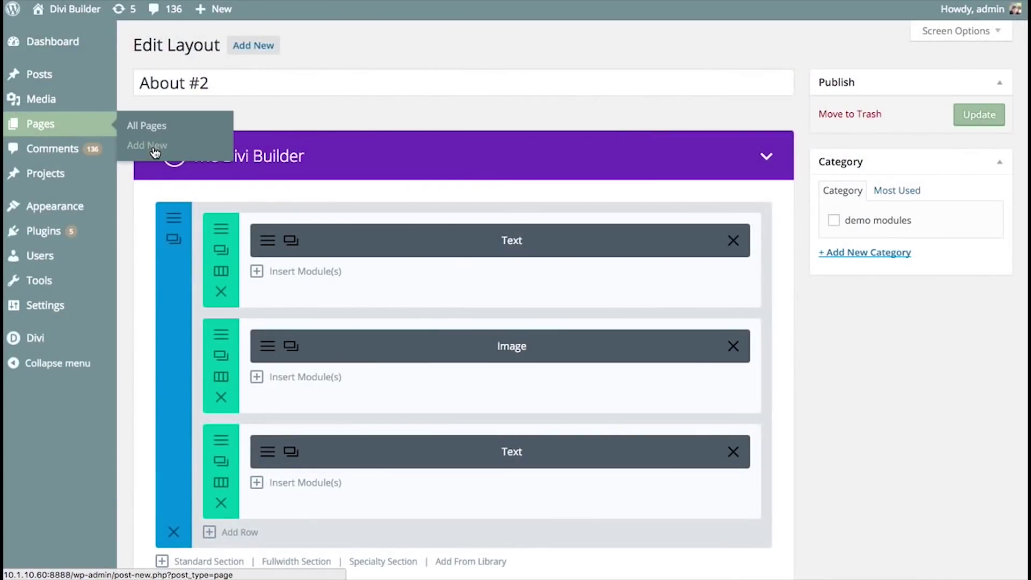
pyautogui.click(155, 153)
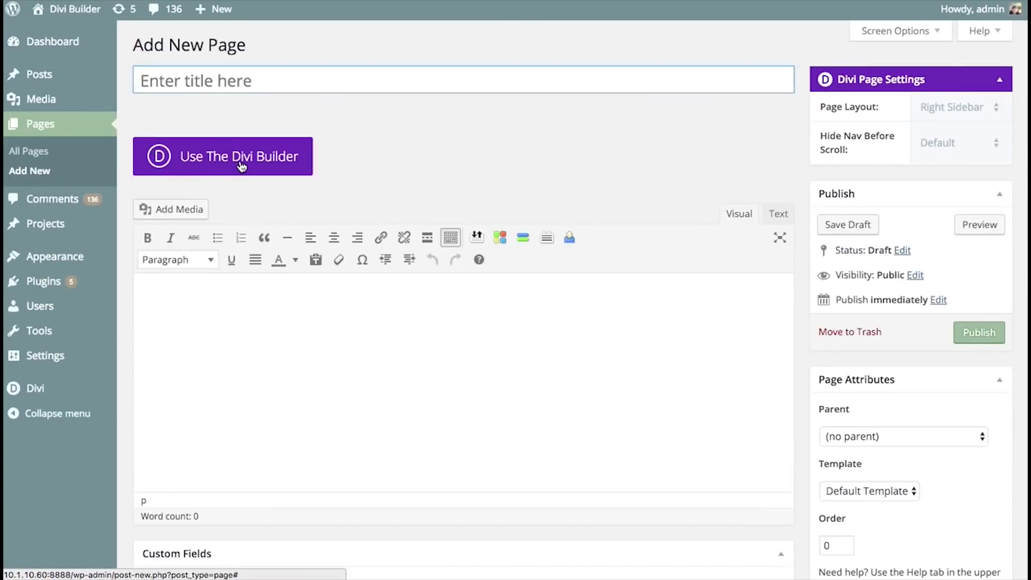
pyautogui.click(234, 164)
pyautogui.click(339, 272)
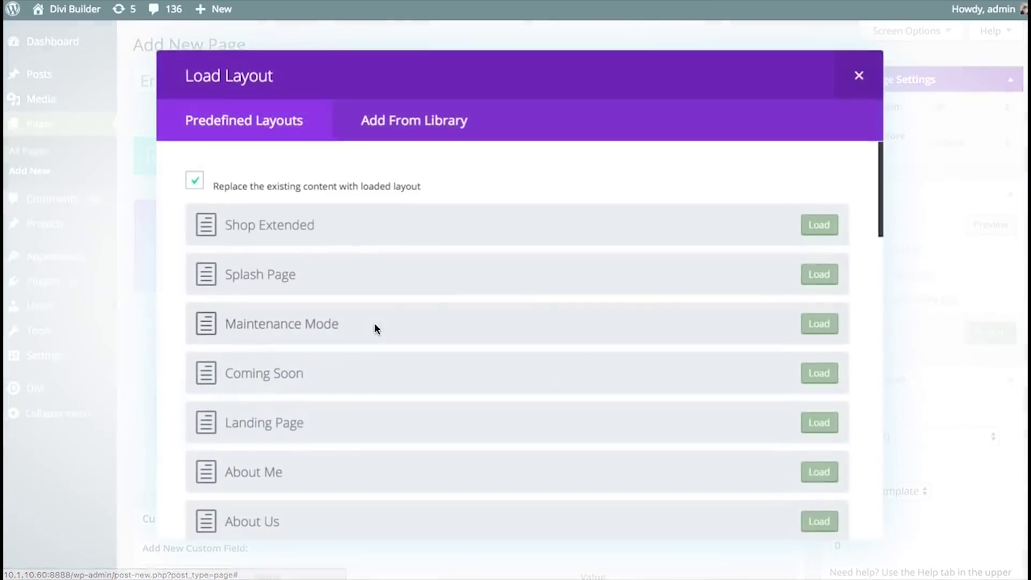
pyautogui.click(434, 129)
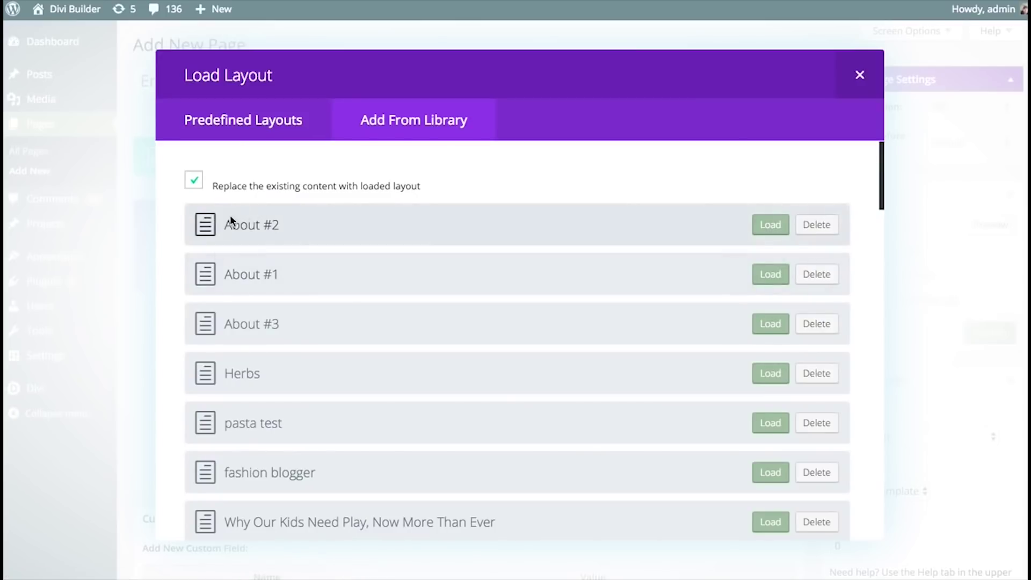
pyautogui.click(768, 324)
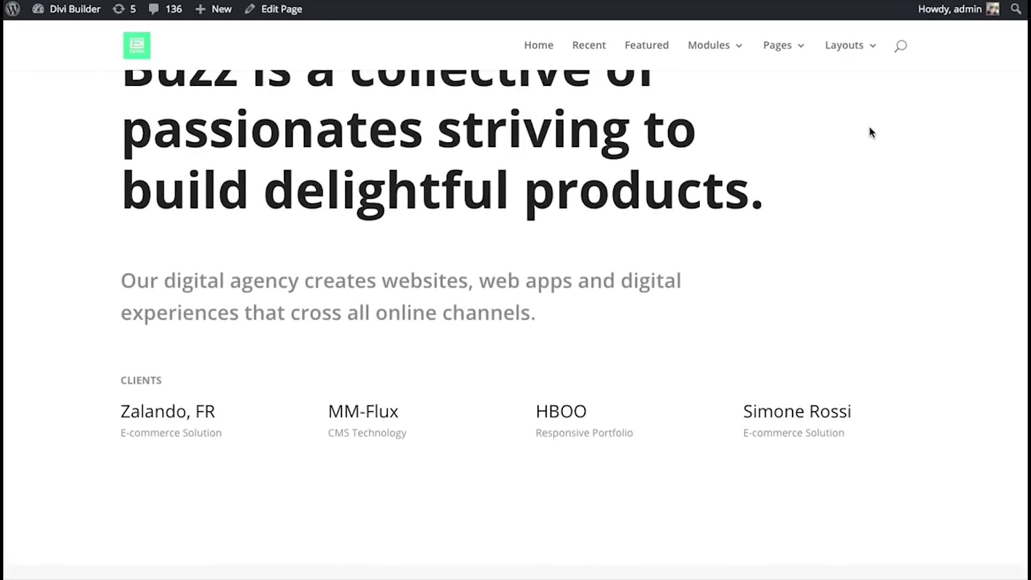
pyautogui.scroll(-15, 870, 131)
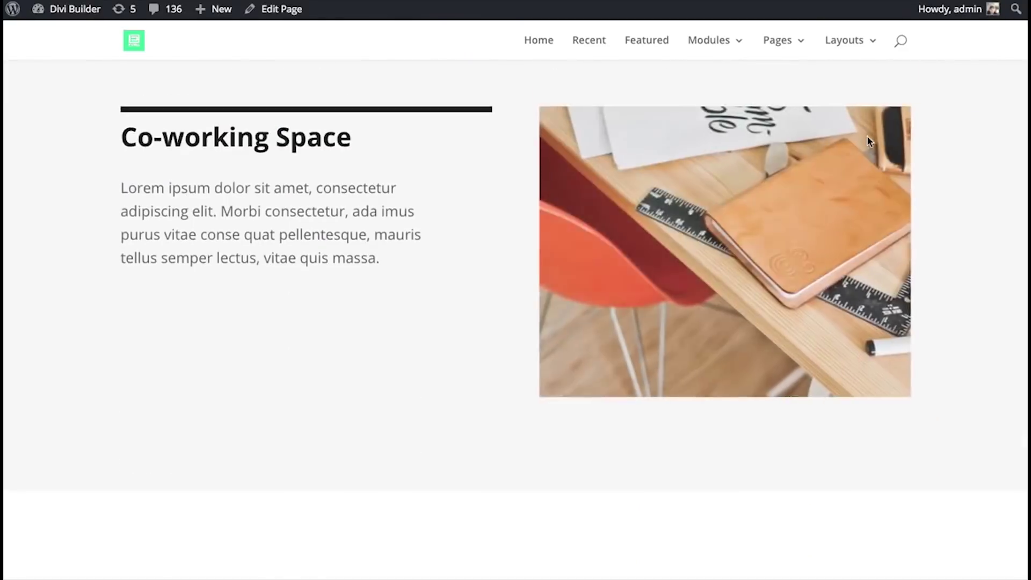
pyautogui.scroll(20, 863, 155)
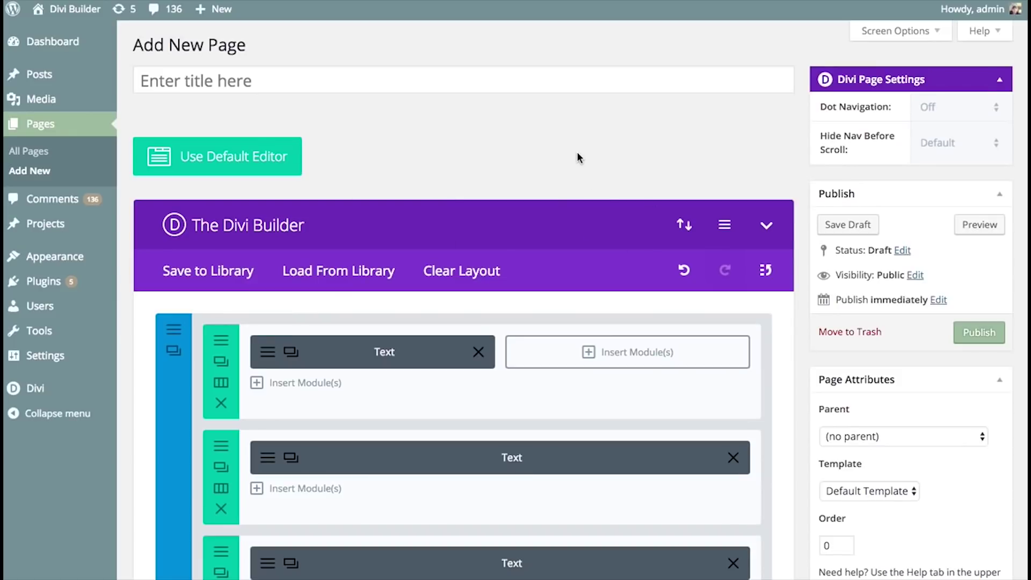
pyautogui.scroll(-10, 498, 194)
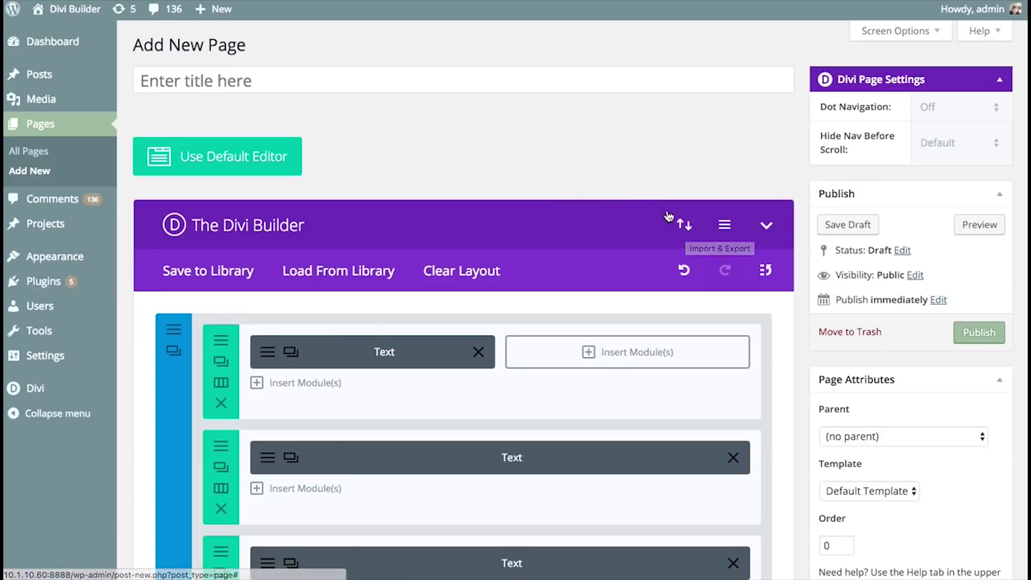
# Preview the page layout's import and export options.
pyautogui.click(684, 227)
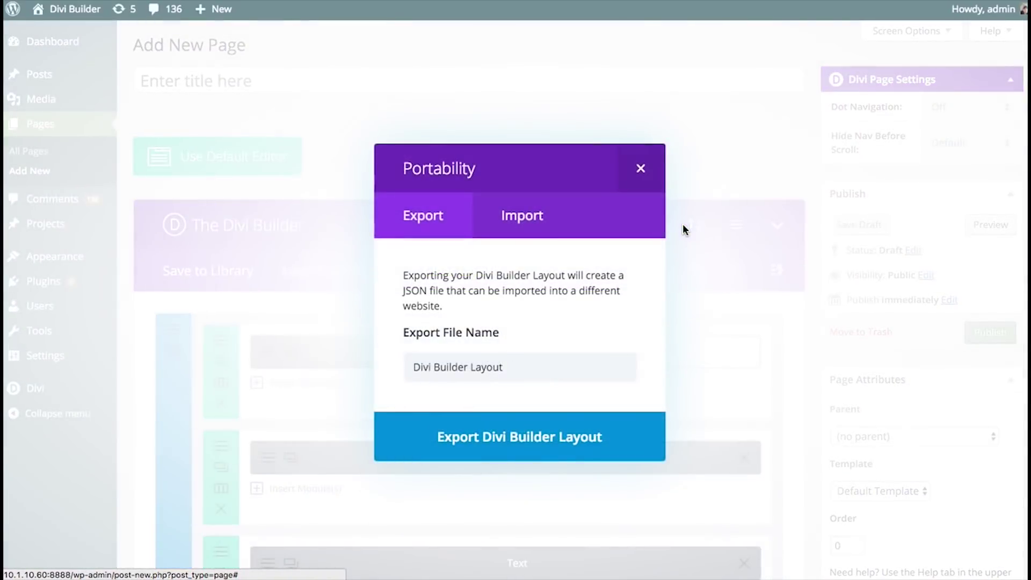
pyautogui.click(493, 217)
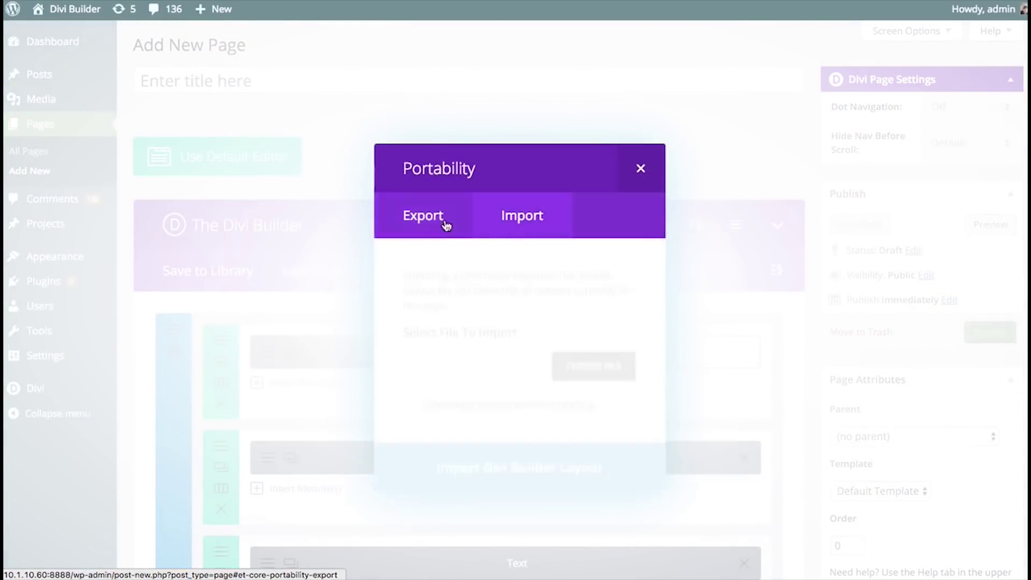
pyautogui.click(422, 226)
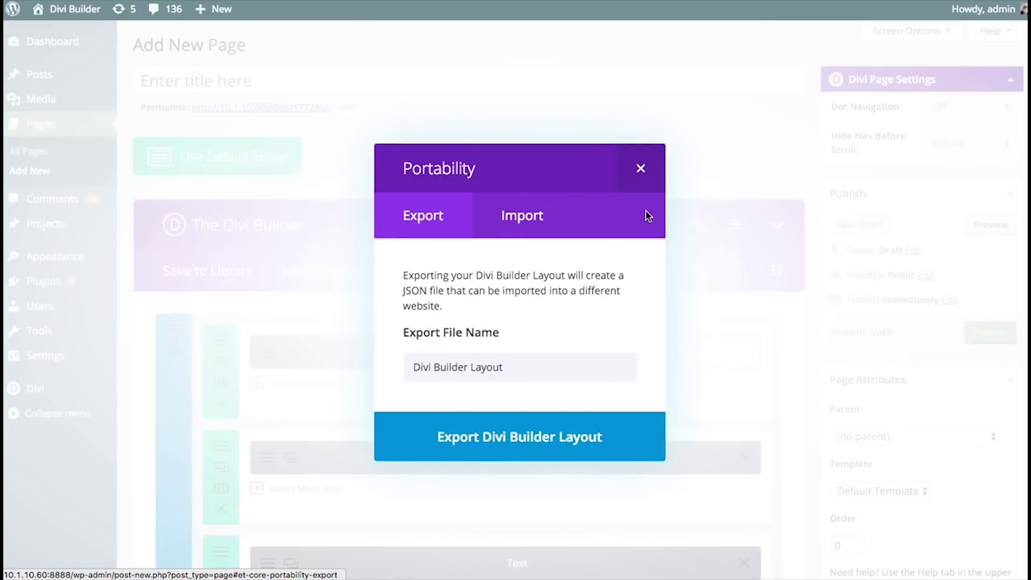
pyautogui.click(657, 168)
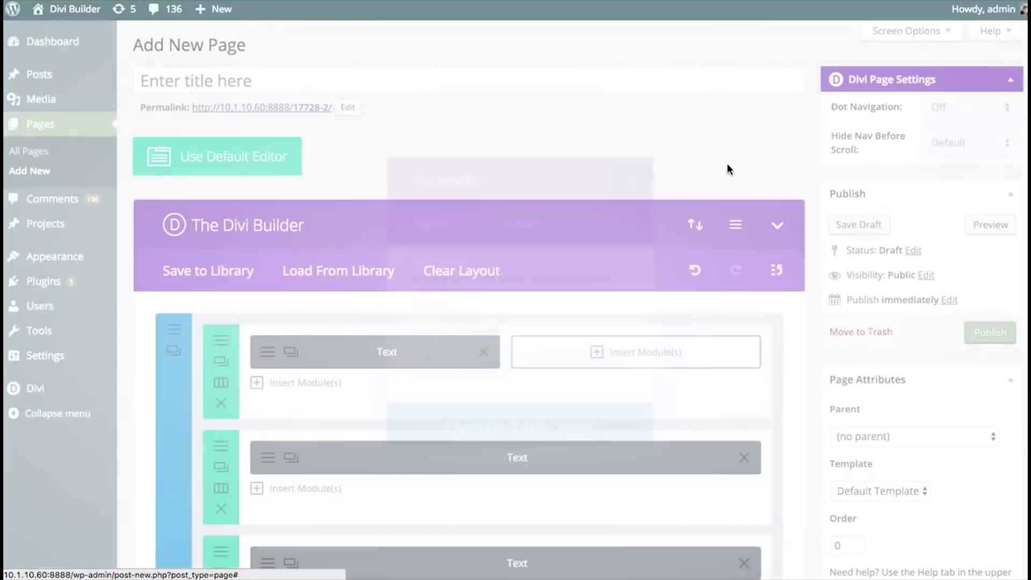
pyautogui.scroll(-10, 523, 189)
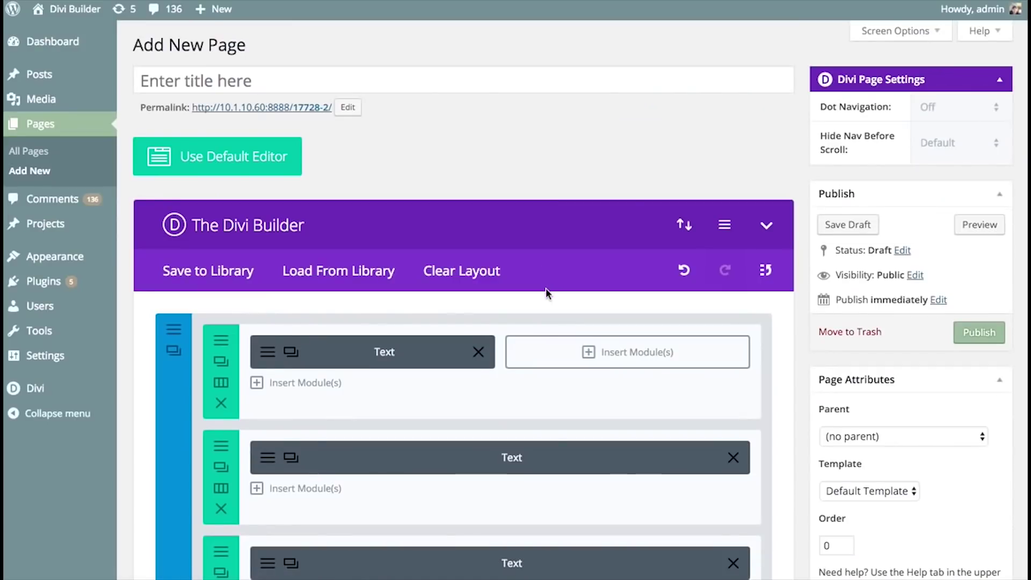
# Export the page layout as the 'About Us' JSON file, then publish the page.
pyautogui.click(684, 229)
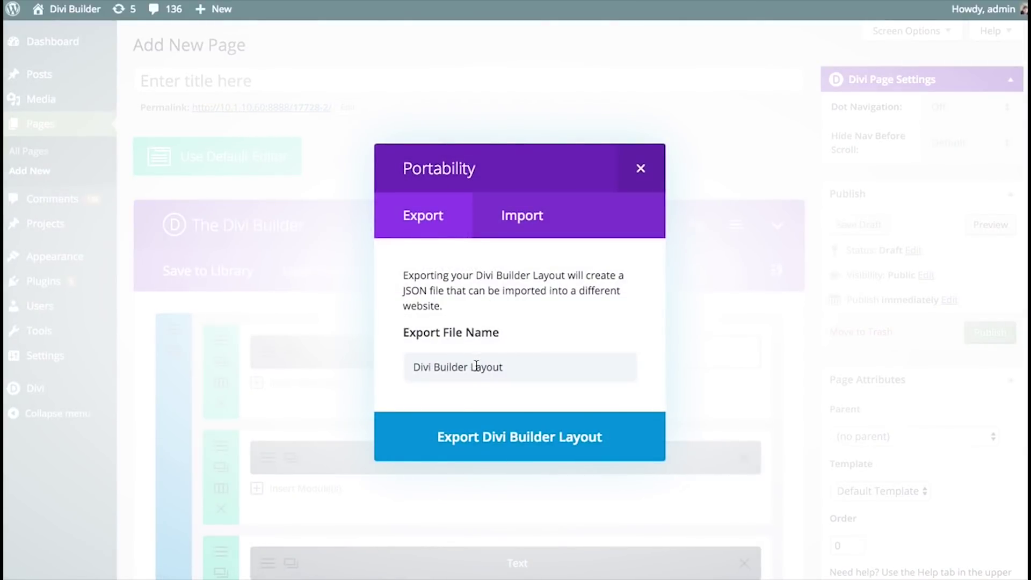
pyautogui.tripleClick(476, 365)
pyautogui.write('Abo')
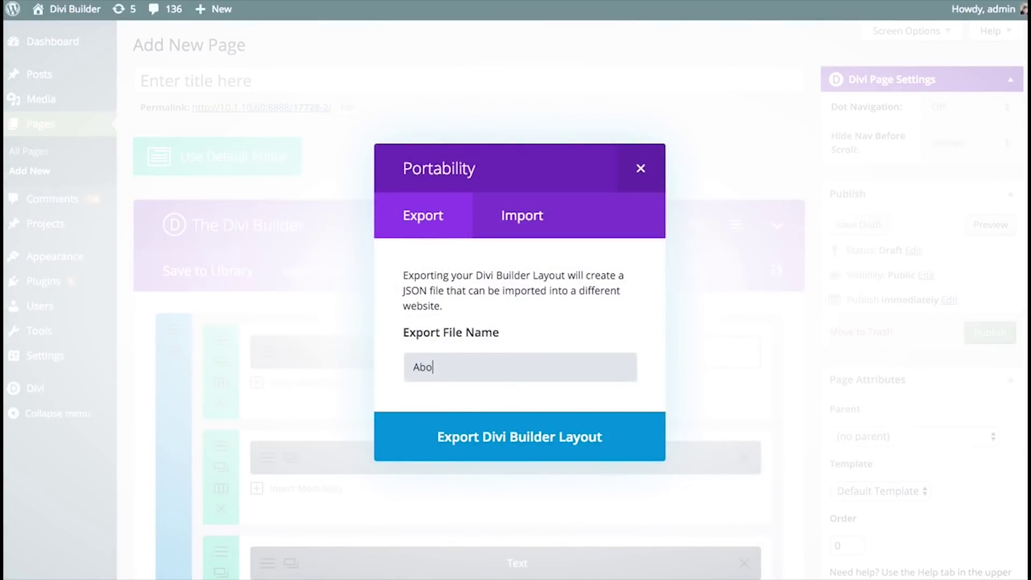
pyautogui.write('ut us')
pyautogui.press('BackSpace')
pyautogui.press('BackSpace')
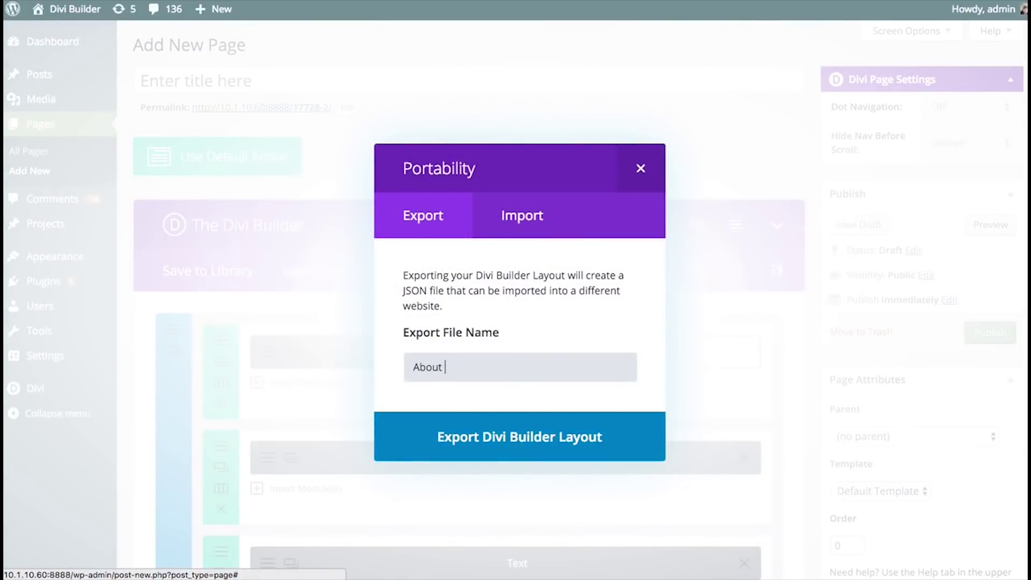
pyautogui.click(579, 441)
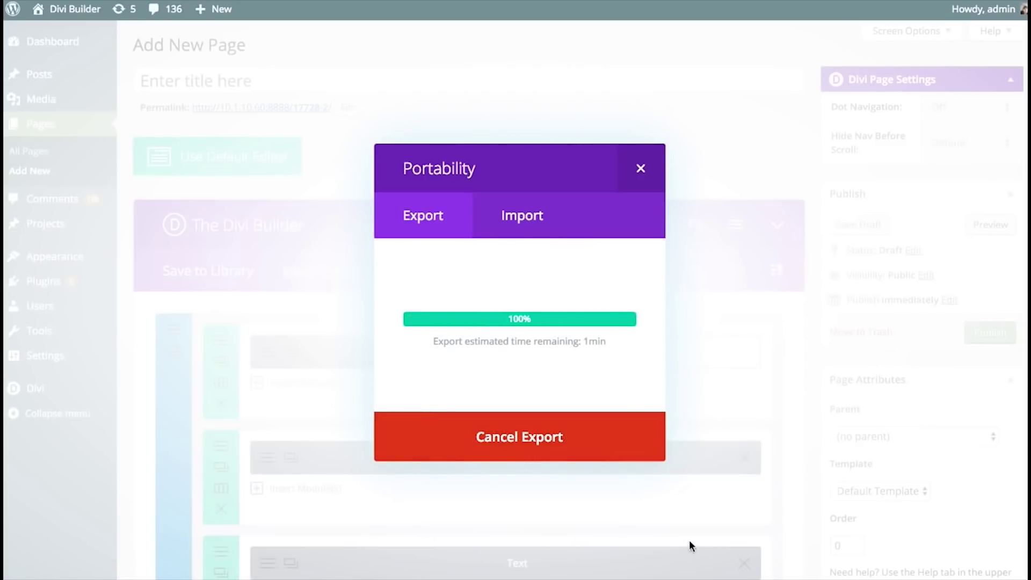
pyautogui.click(643, 169)
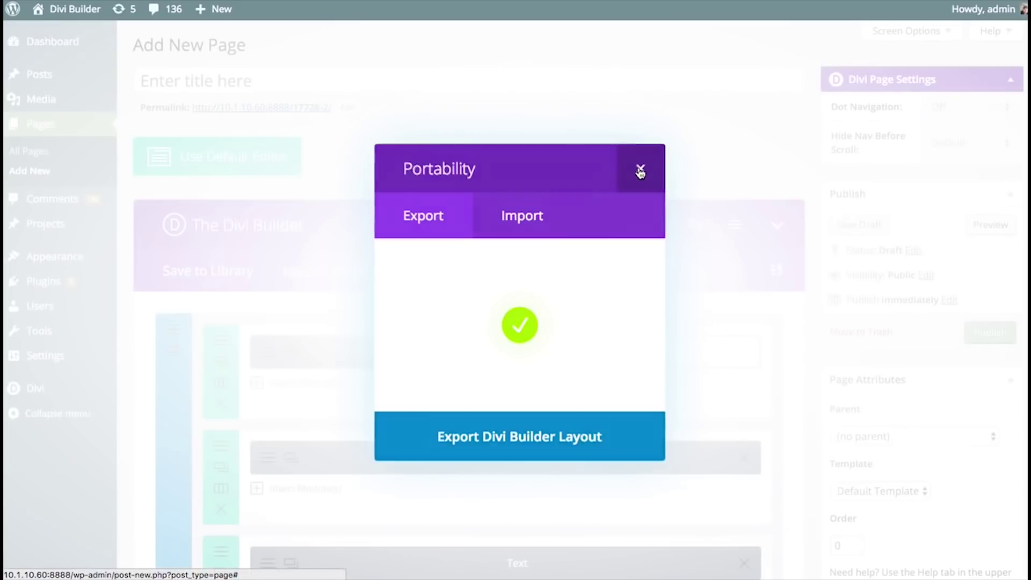
pyautogui.click(979, 332)
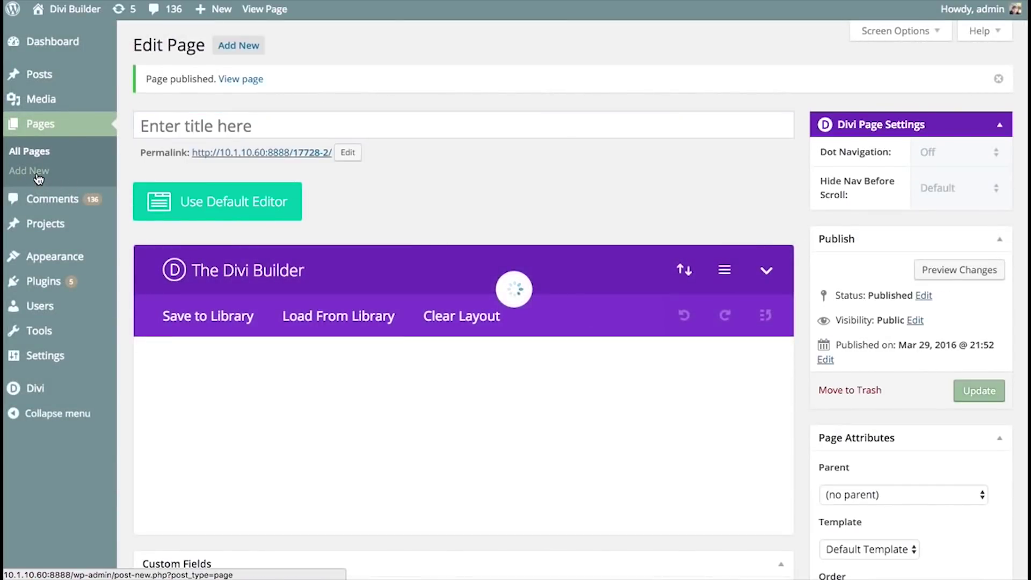
pyautogui.click(65, 174)
# Switch the new page to Divi Builder and select About Us.json for import, leaving backup download off.
pyautogui.click(209, 168)
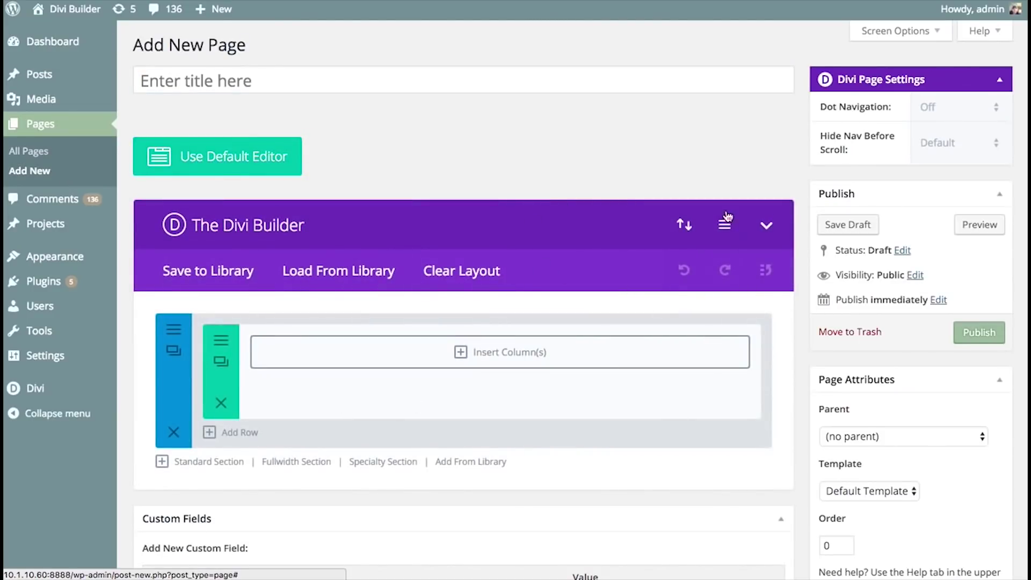
pyautogui.click(685, 226)
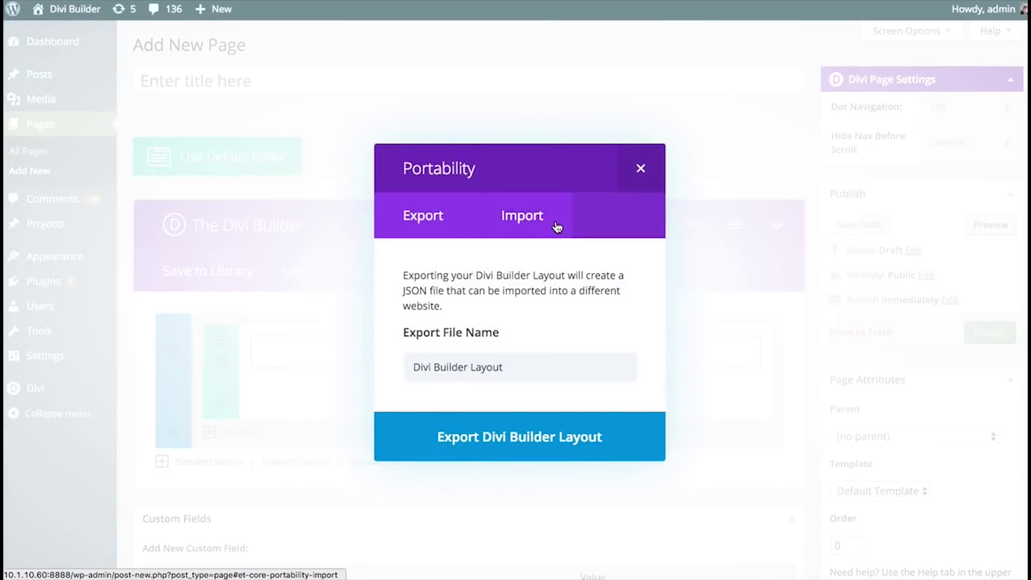
pyautogui.click(555, 223)
pyautogui.click(576, 369)
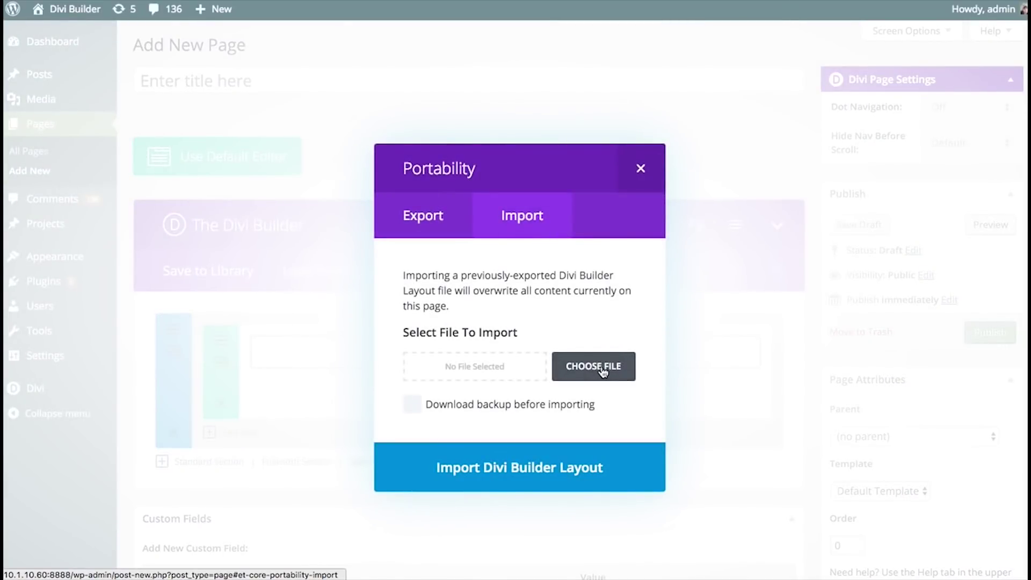
pyautogui.click(466, 68)
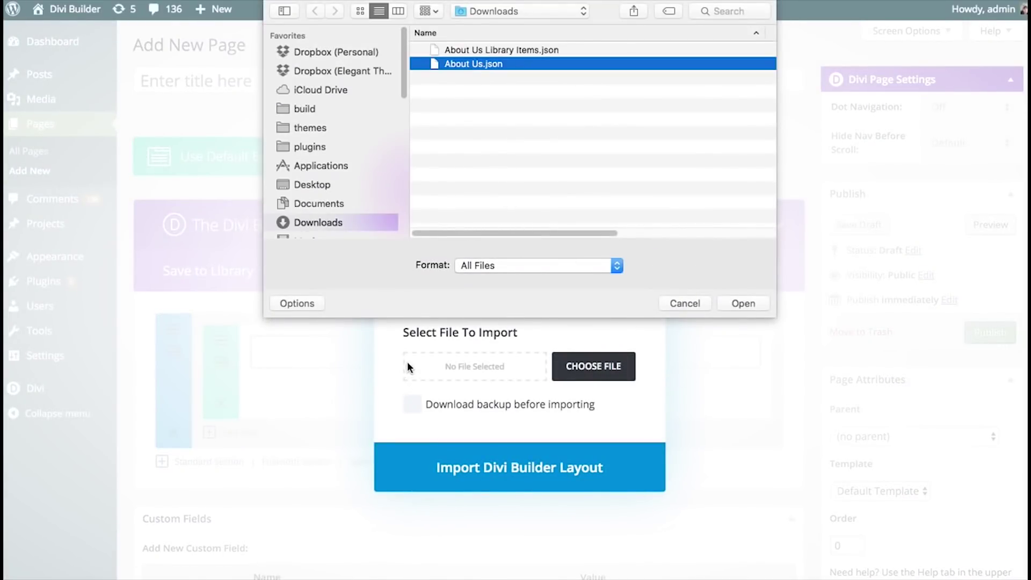
pyautogui.click(751, 303)
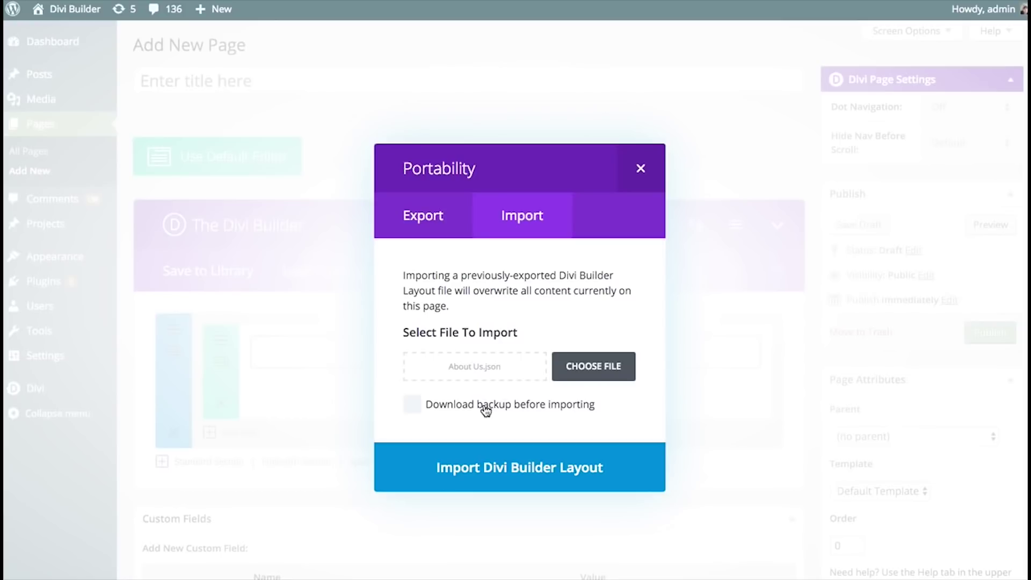
pyautogui.click(486, 411)
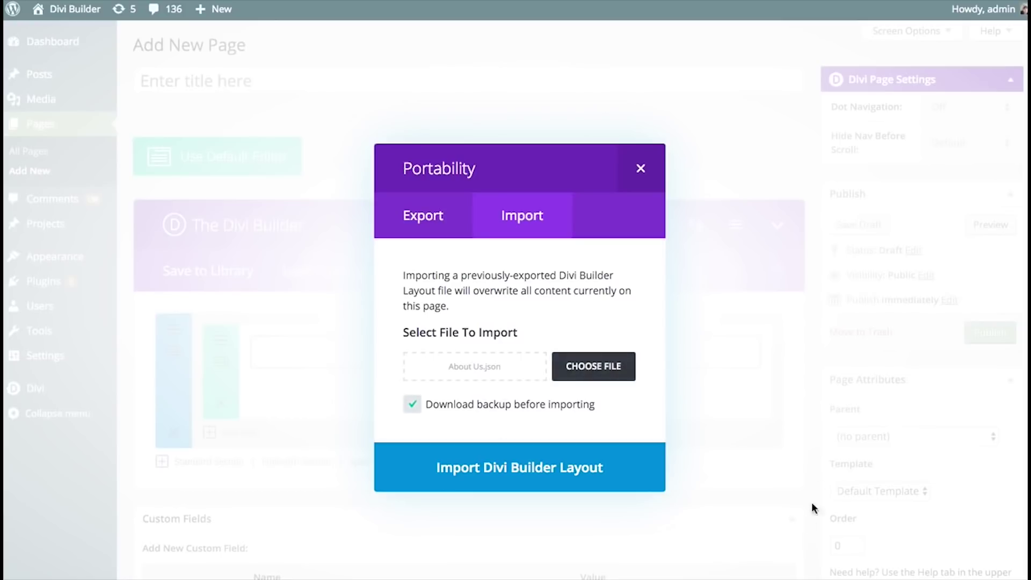
pyautogui.click(457, 414)
pyautogui.click(435, 410)
pyautogui.click(520, 407)
# Reselect About Us.json and import it into the page.
pyautogui.click(631, 376)
pyautogui.click(468, 63)
pyautogui.click(744, 304)
pyautogui.click(501, 472)
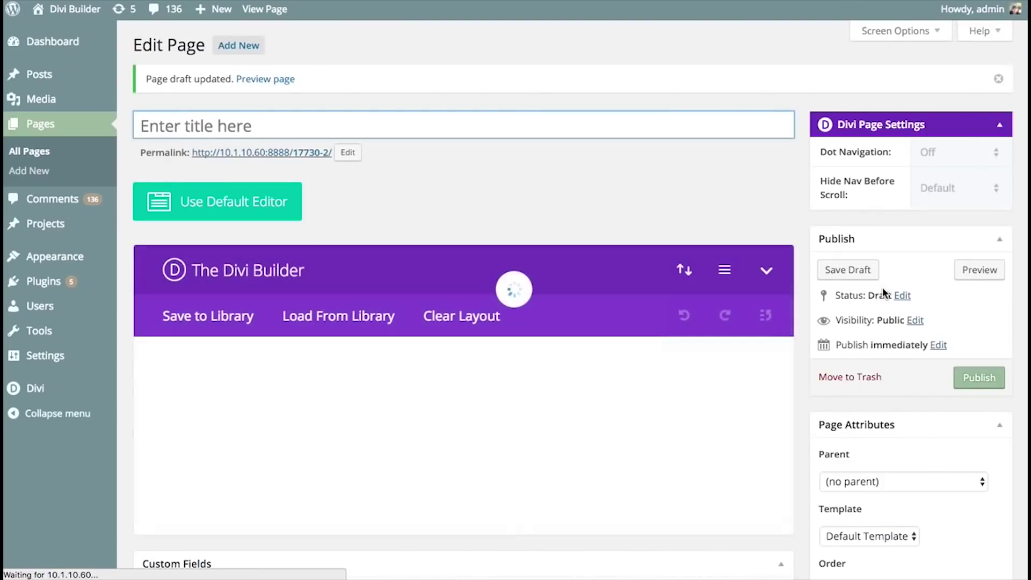
# Review the imported layout's Text module rows, then bring up the Divi admin submenu.
pyautogui.scroll(-20, 462, 322)
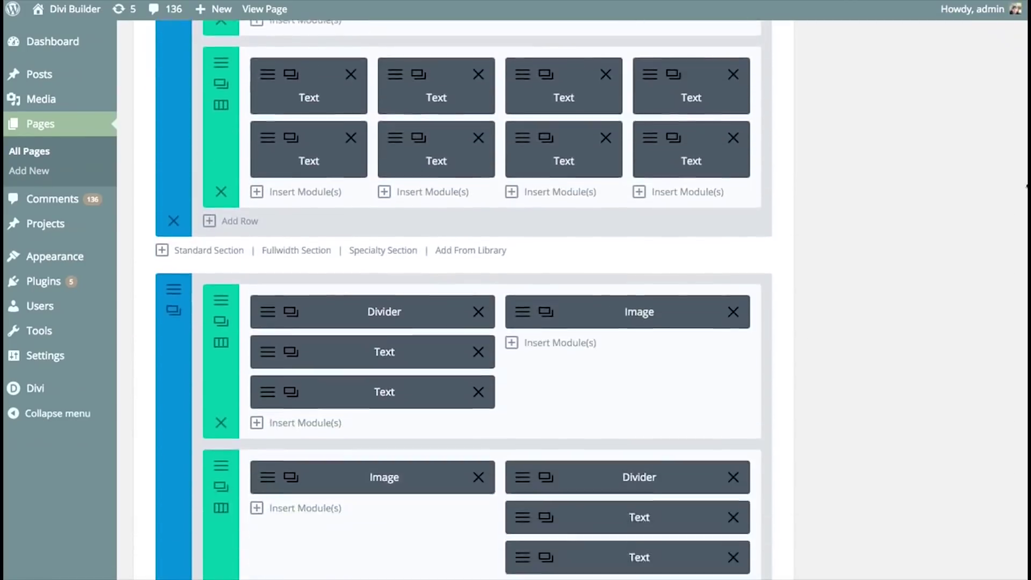
pyautogui.scroll(-7, 462, 301)
pyautogui.scroll(20, 462, 301)
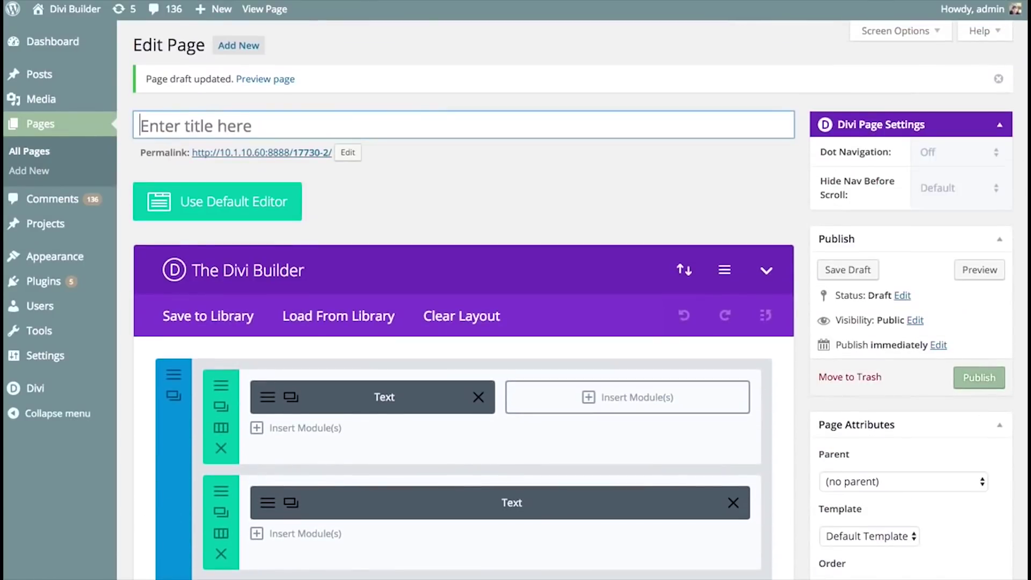
pyautogui.click(548, 203)
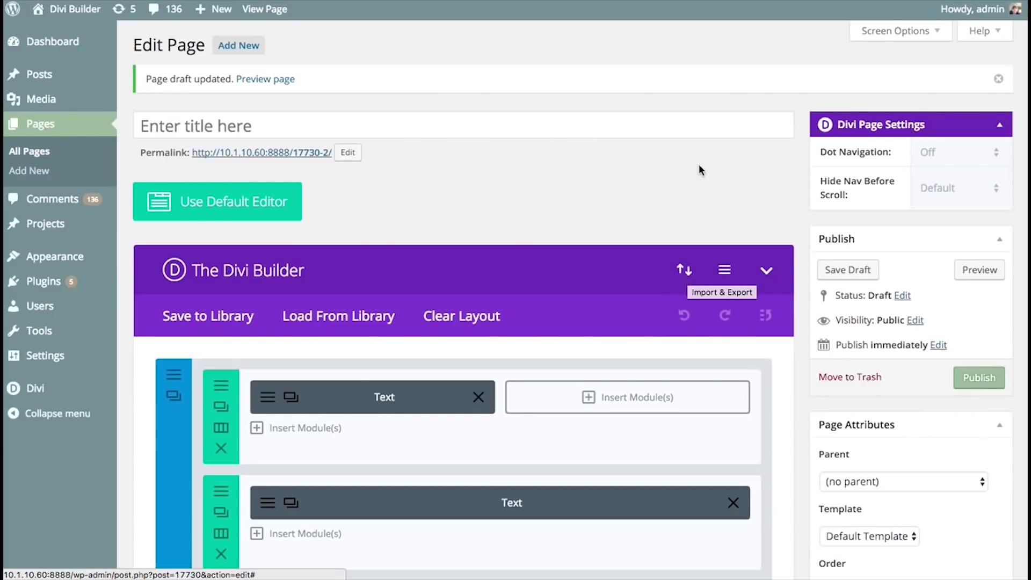
pyautogui.moveTo(102, 389)
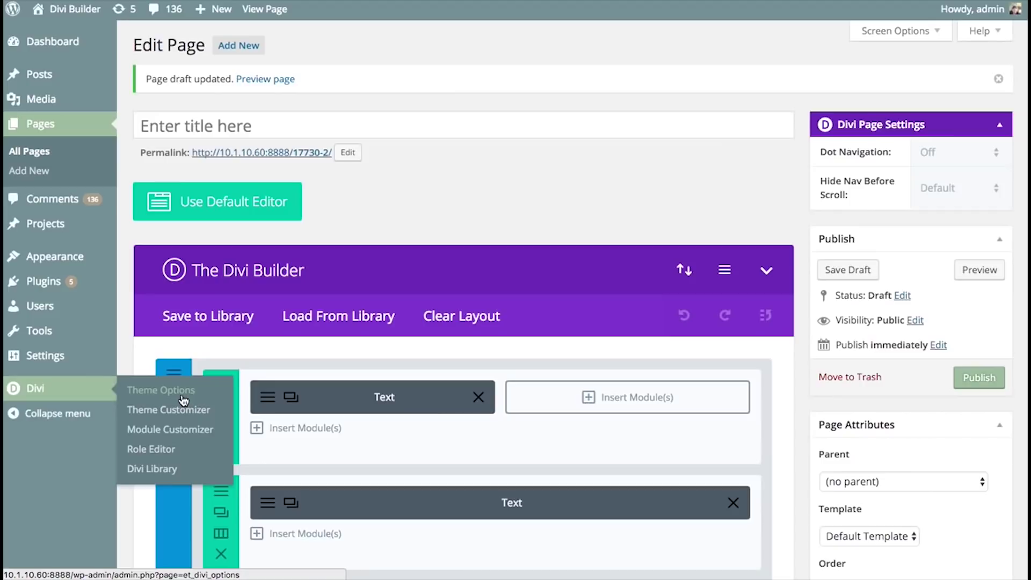
# Open the Divi Role Editor and preview its import and export options.
pyautogui.click(151, 453)
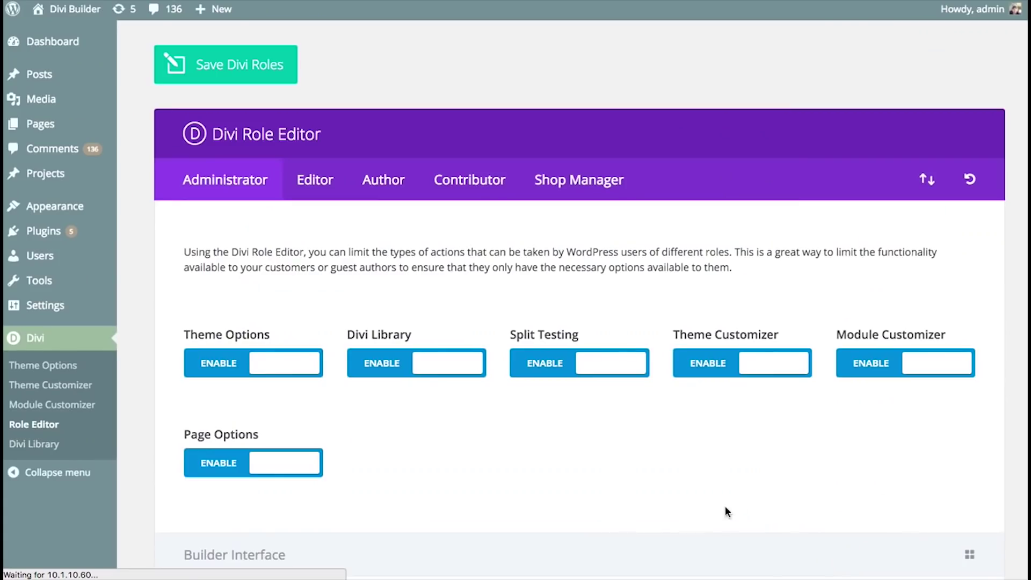
pyautogui.click(927, 179)
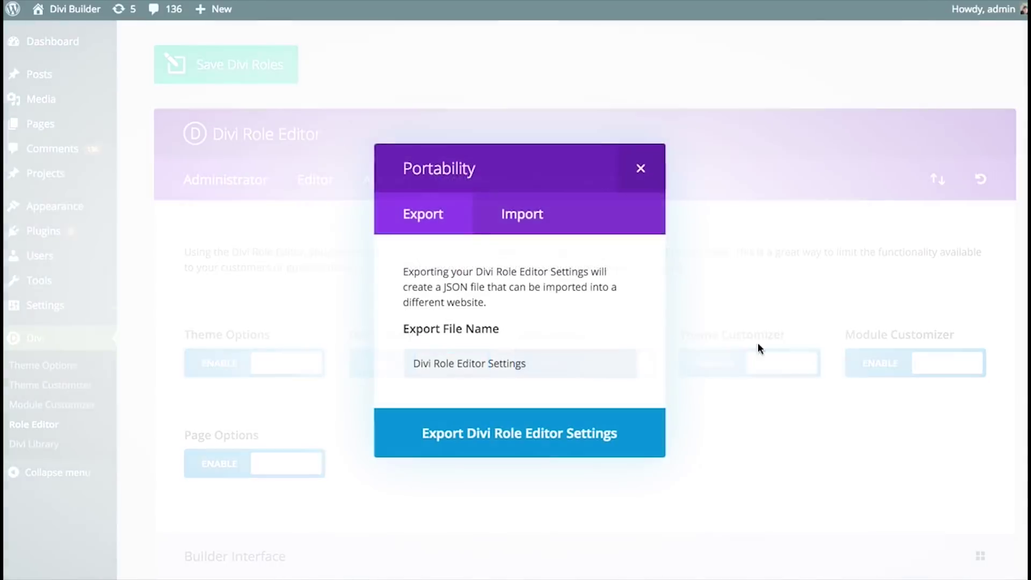
pyautogui.click(519, 220)
pyautogui.click(641, 168)
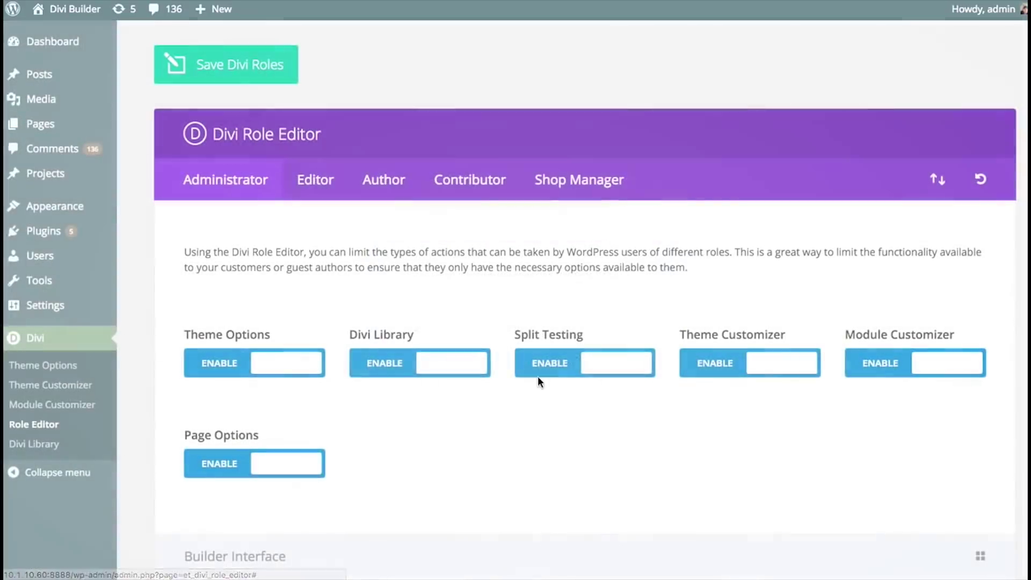
# Disable Add/Delete, Edit, Move, Disable and Lock Item for the Administrator role.
pyautogui.scroll(-4, 440, 377)
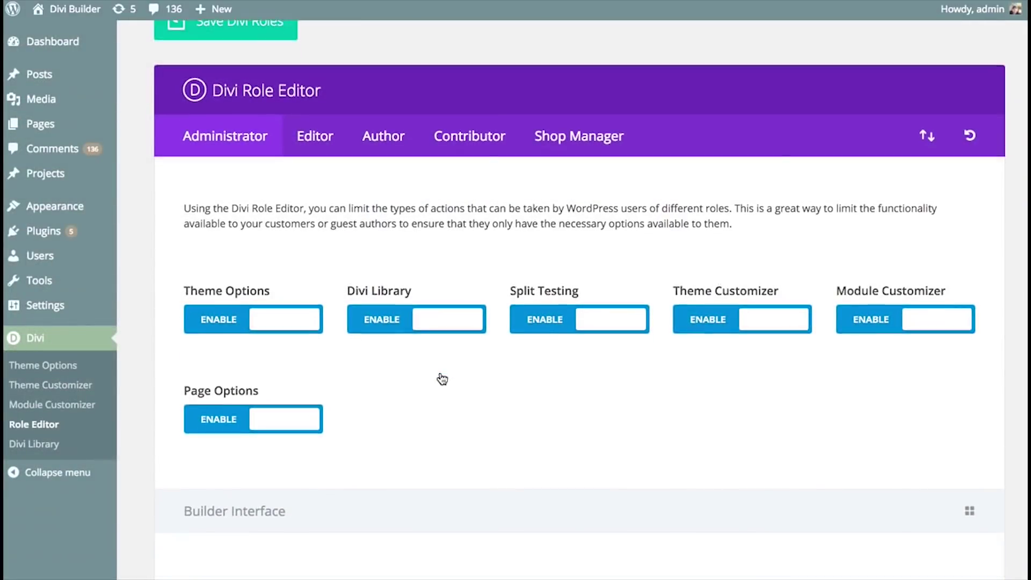
pyautogui.click(257, 490)
pyautogui.click(383, 490)
pyautogui.click(506, 491)
pyautogui.click(699, 490)
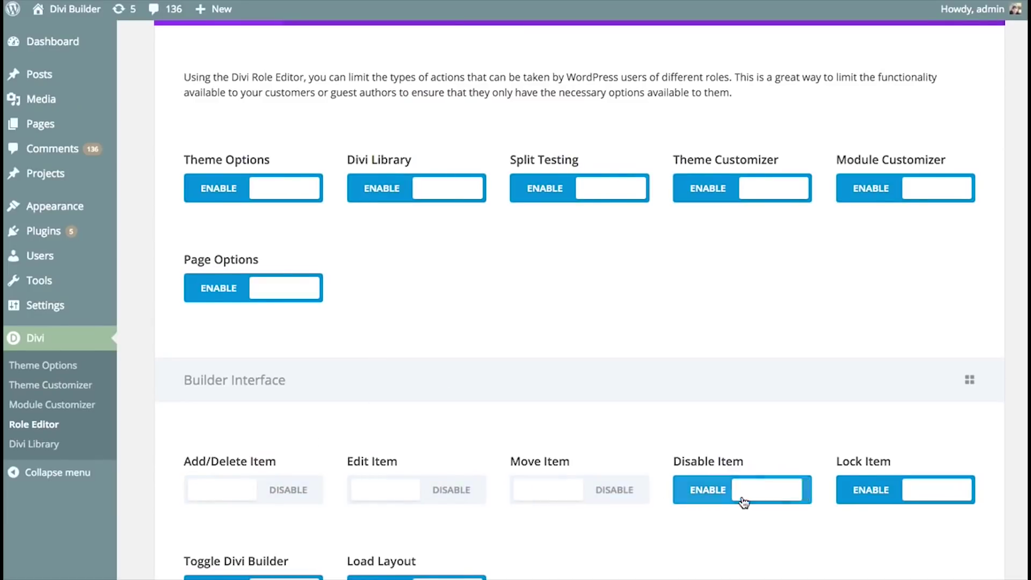
pyautogui.click(910, 490)
pyautogui.scroll(-4, 668, 334)
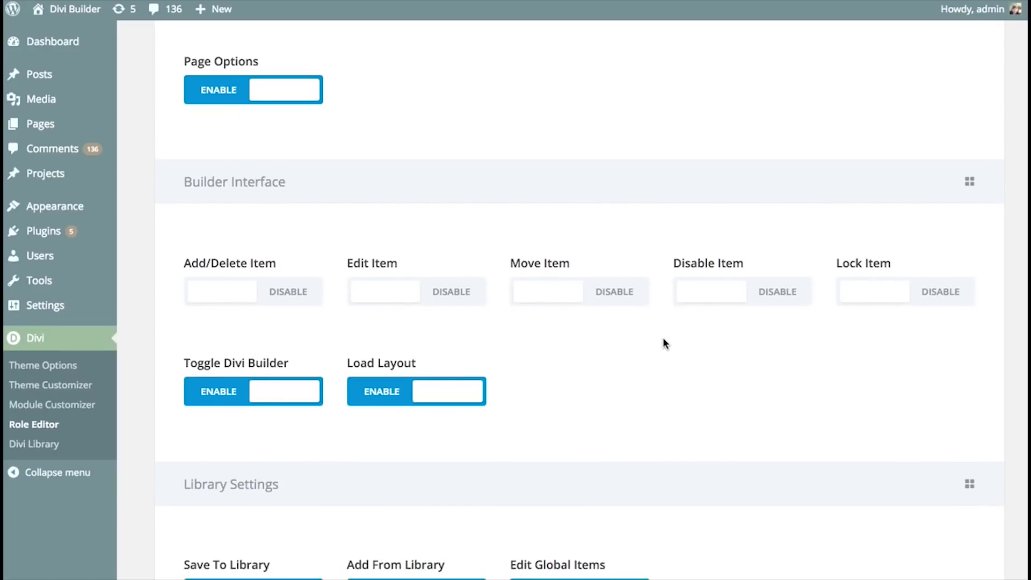
pyautogui.scroll(8, 662, 338)
# Disable Add/Delete Item, Load Layout, Move Item and Disable Item for the Editor role.
pyautogui.click(319, 199)
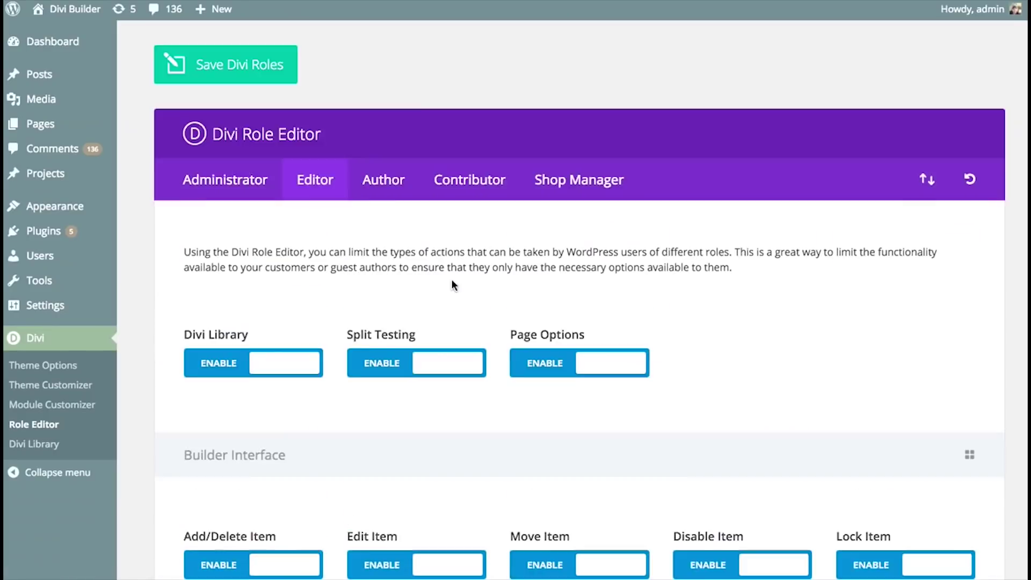
pyautogui.scroll(-12, 357, 251)
pyautogui.scroll(4, 357, 252)
pyautogui.click(306, 207)
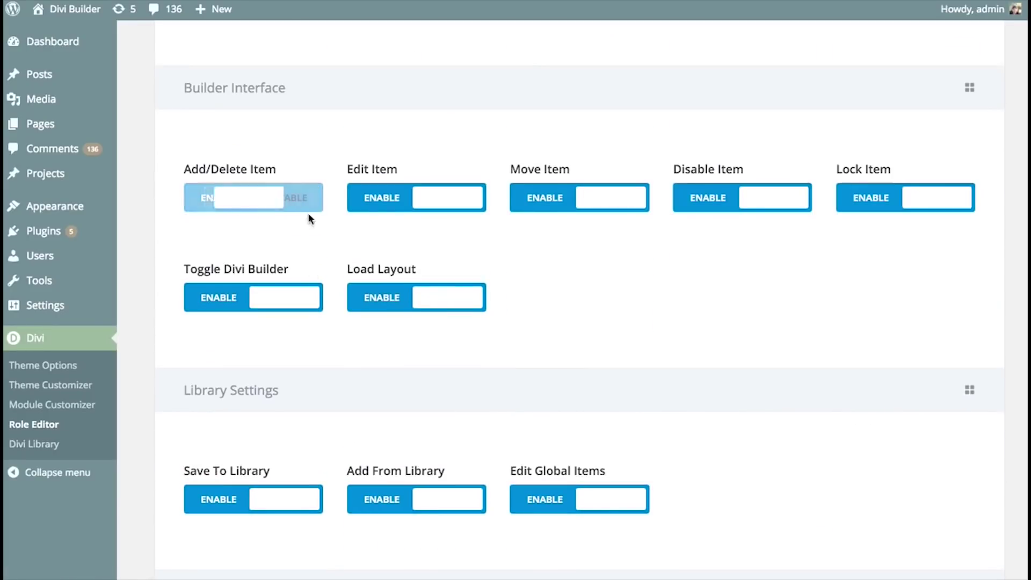
pyautogui.click(445, 297)
pyautogui.click(589, 205)
pyautogui.click(754, 203)
pyautogui.scroll(3, 689, 349)
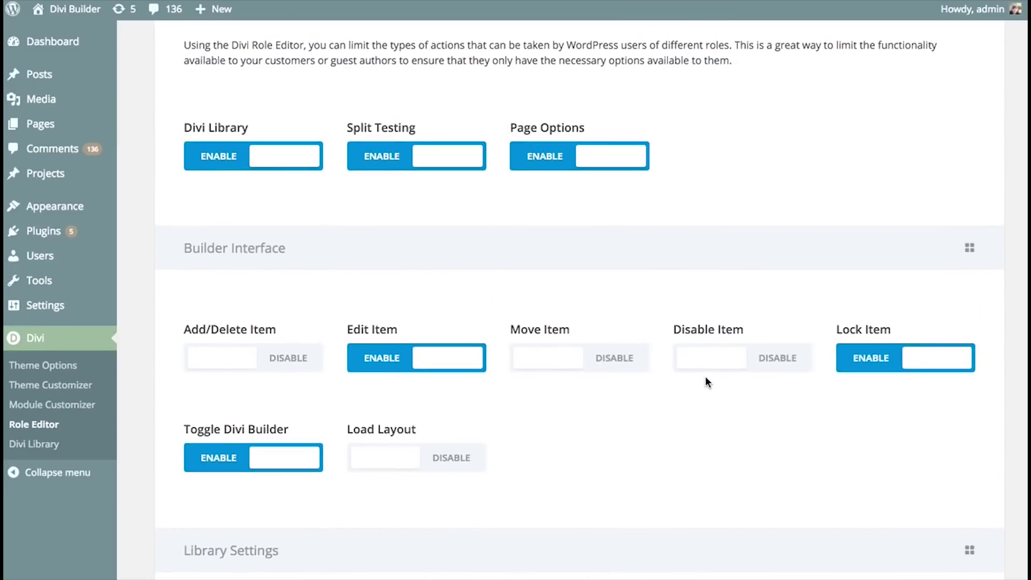
pyautogui.scroll(4, 705, 376)
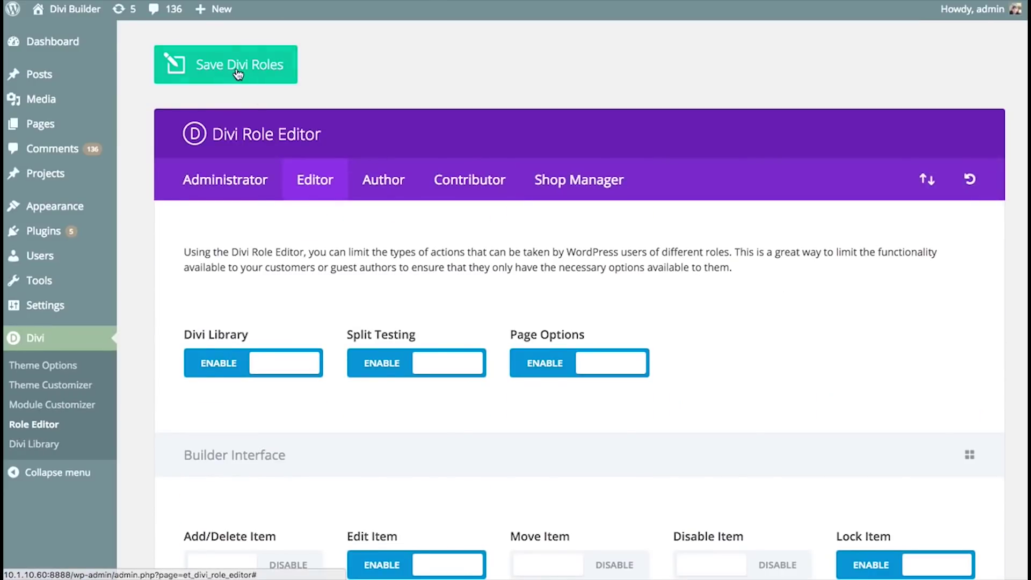
# Save the Divi roles and export the Role Editor settings as JSON.
pyautogui.click(253, 69)
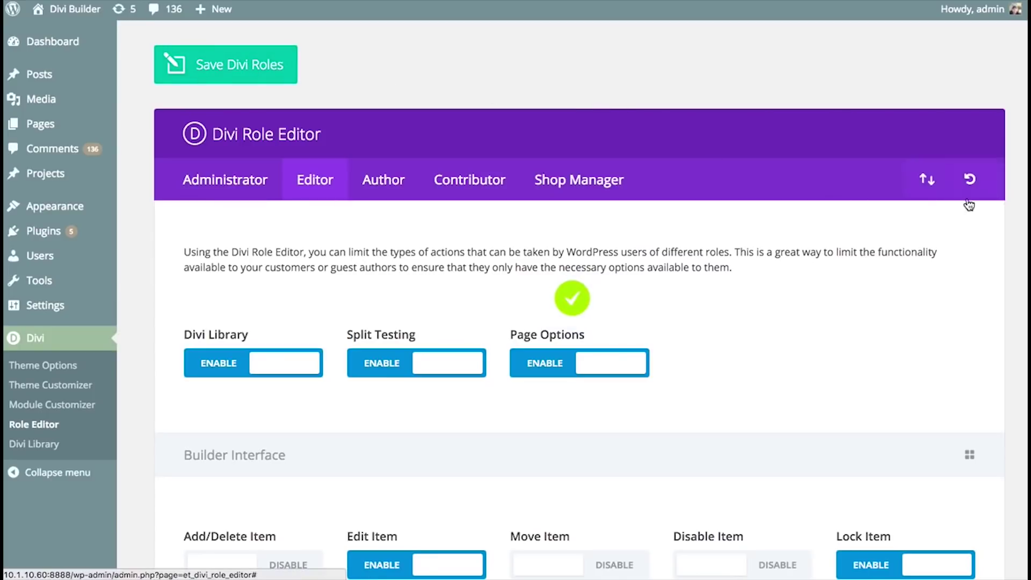
pyautogui.click(927, 179)
pyautogui.click(422, 213)
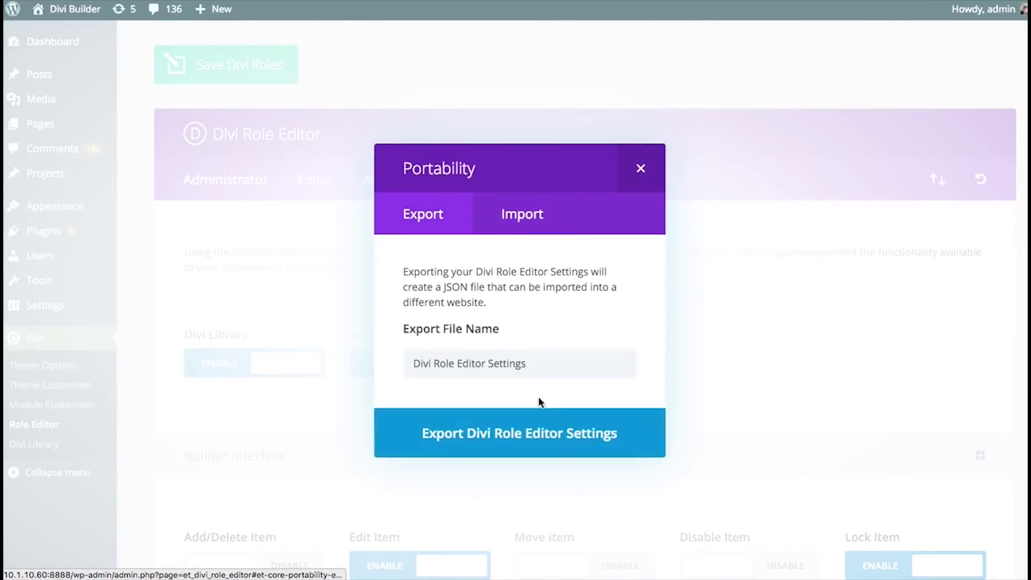
pyautogui.click(498, 430)
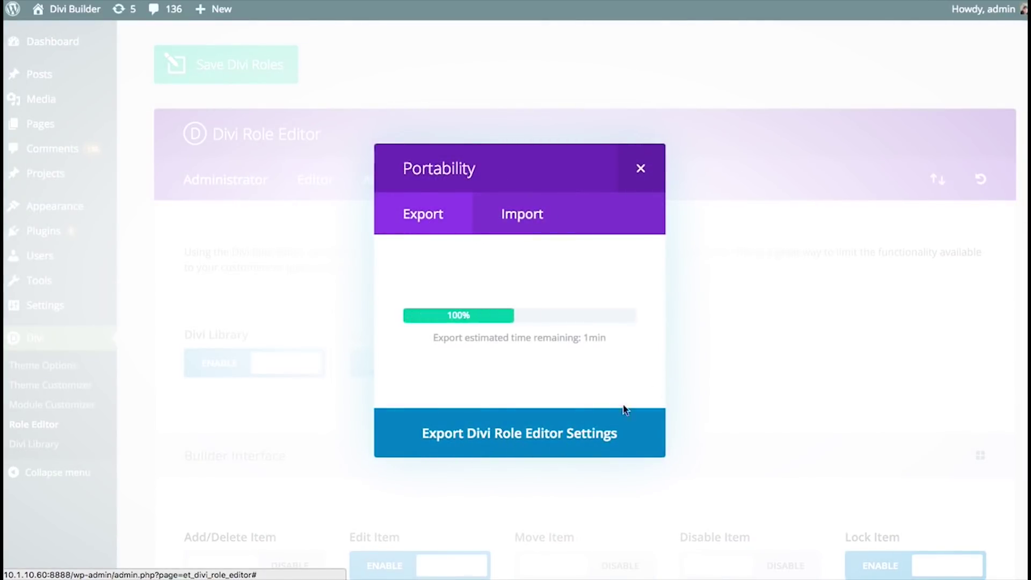
pyautogui.click(642, 170)
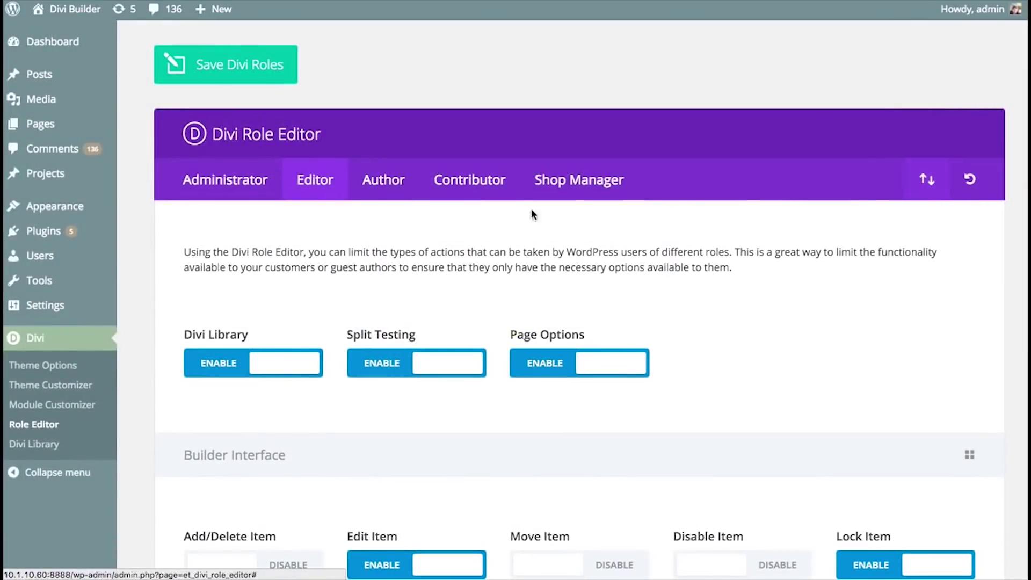
pyautogui.click(927, 180)
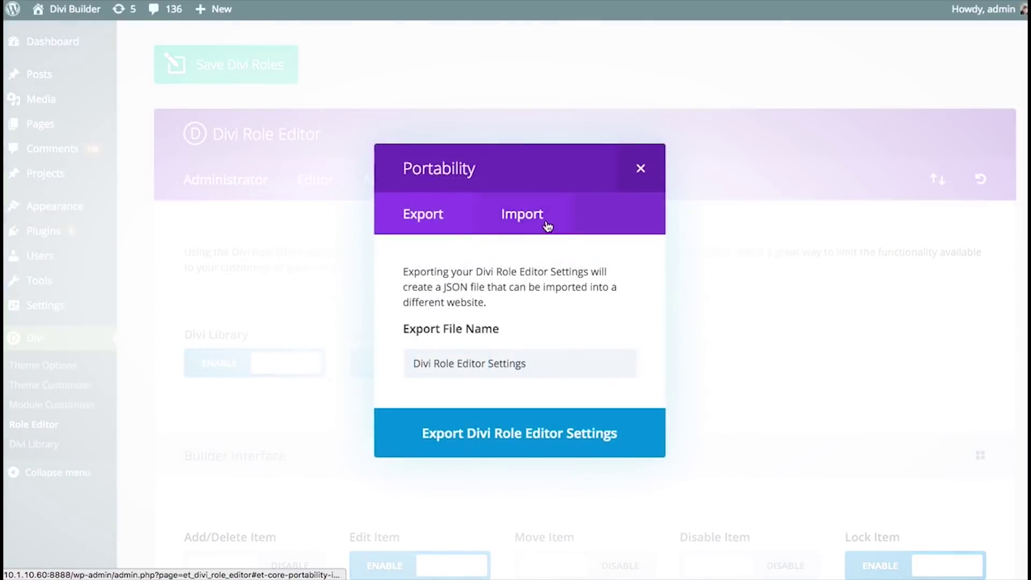
# Import Divi Role Editor Settings.json with a backup downloaded beforehand.
pyautogui.click(547, 226)
pyautogui.click(575, 369)
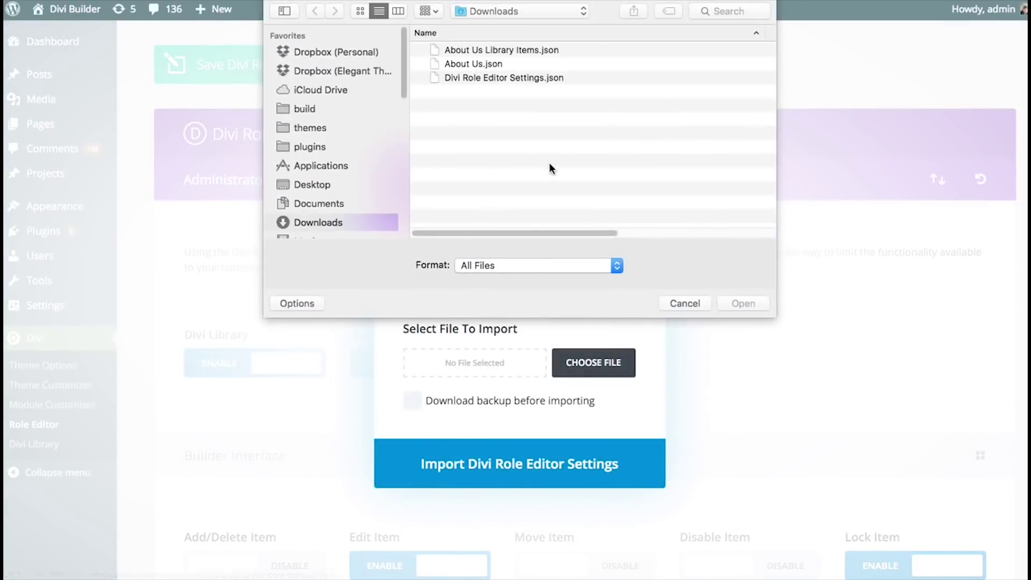
pyautogui.click(479, 77)
pyautogui.click(746, 304)
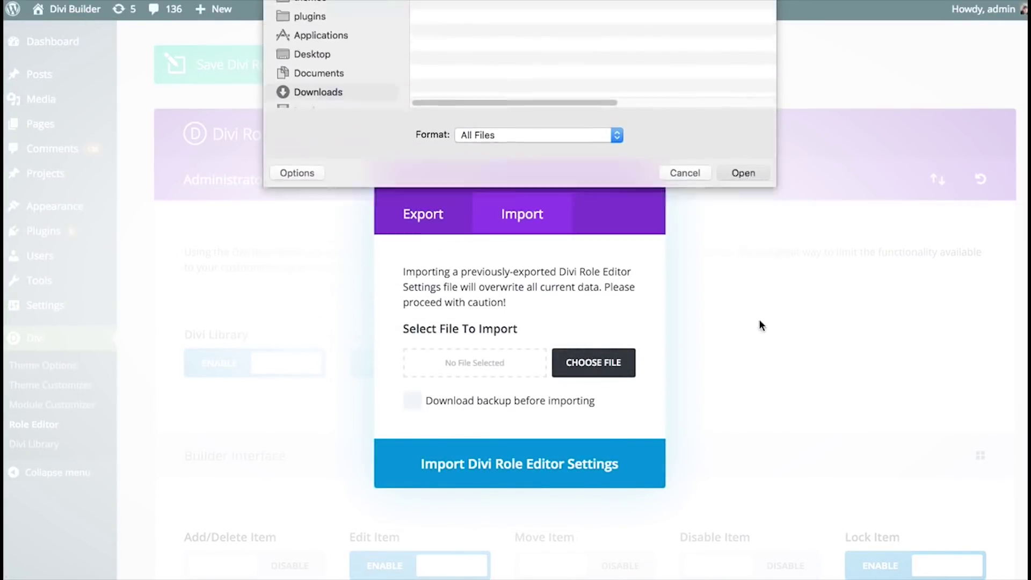
pyautogui.click(539, 404)
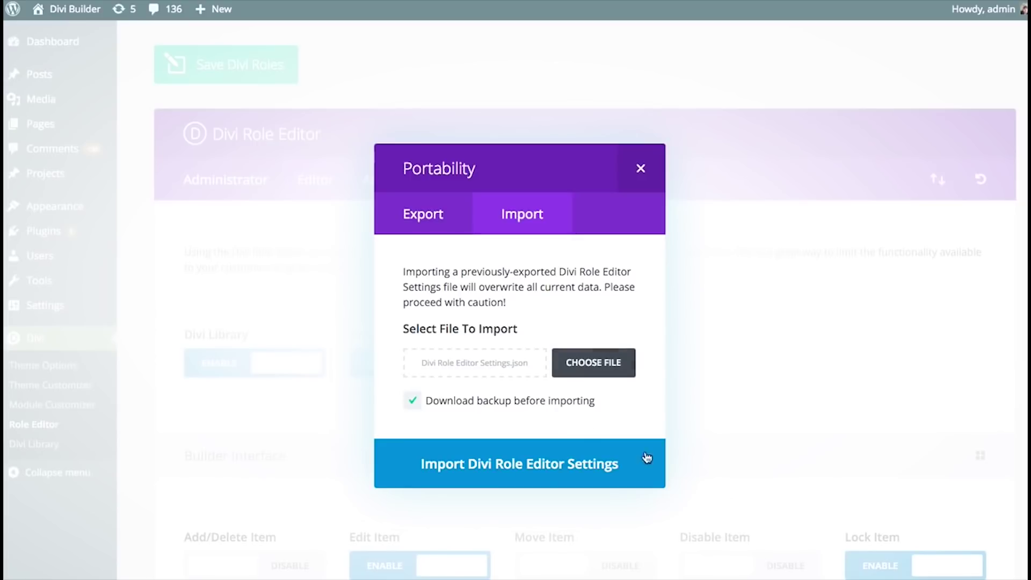
pyautogui.click(543, 482)
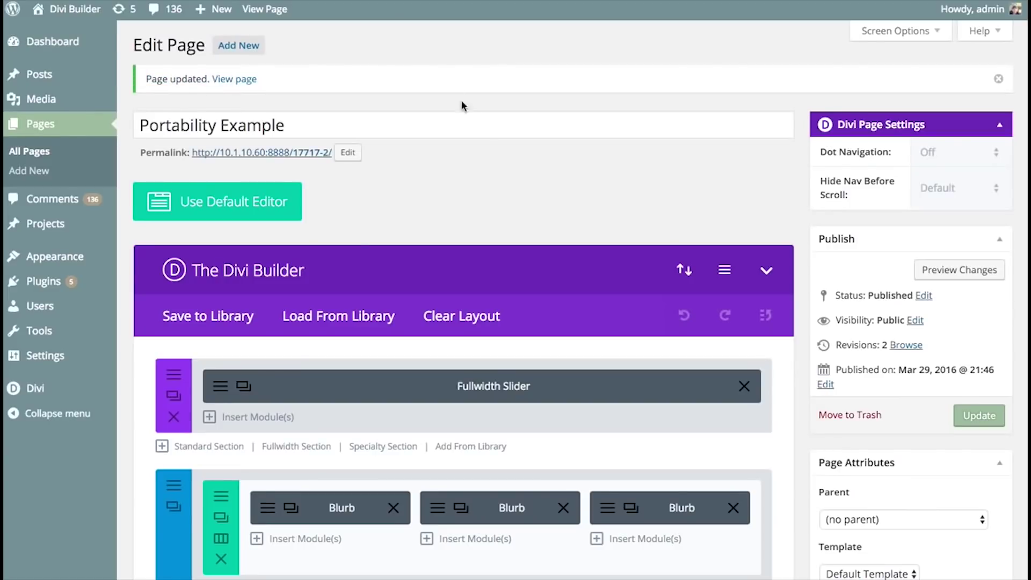
# Open Divi Theme Options, view the Import tab of its Portability dialog, then close it.
pyautogui.moveTo(76, 391)
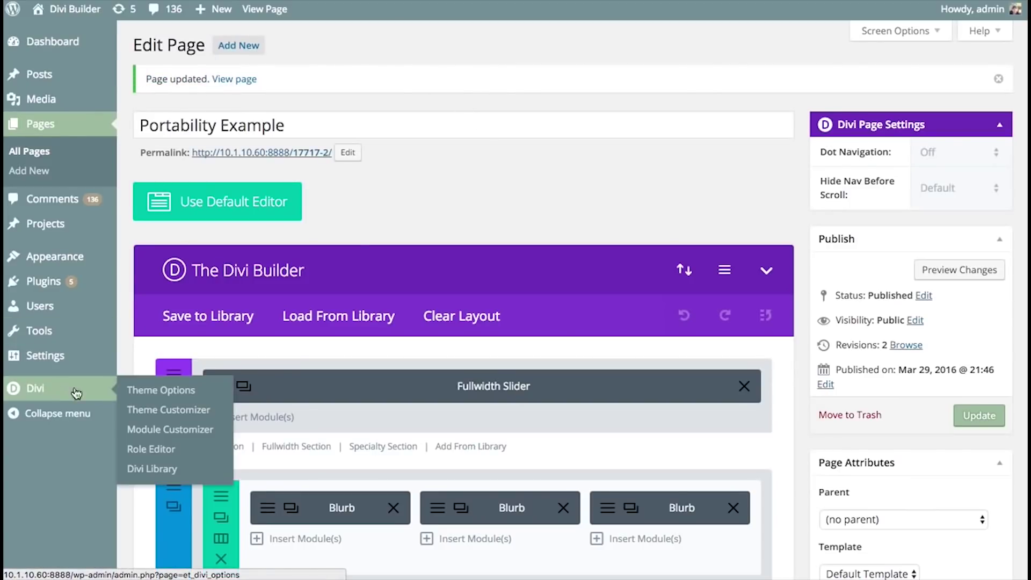
pyautogui.click(146, 394)
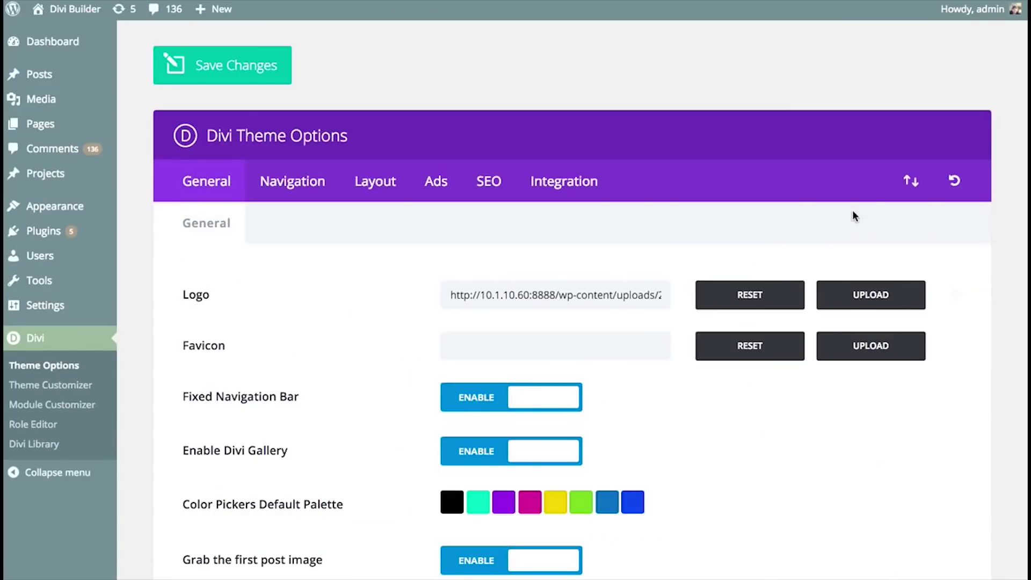
pyautogui.click(911, 181)
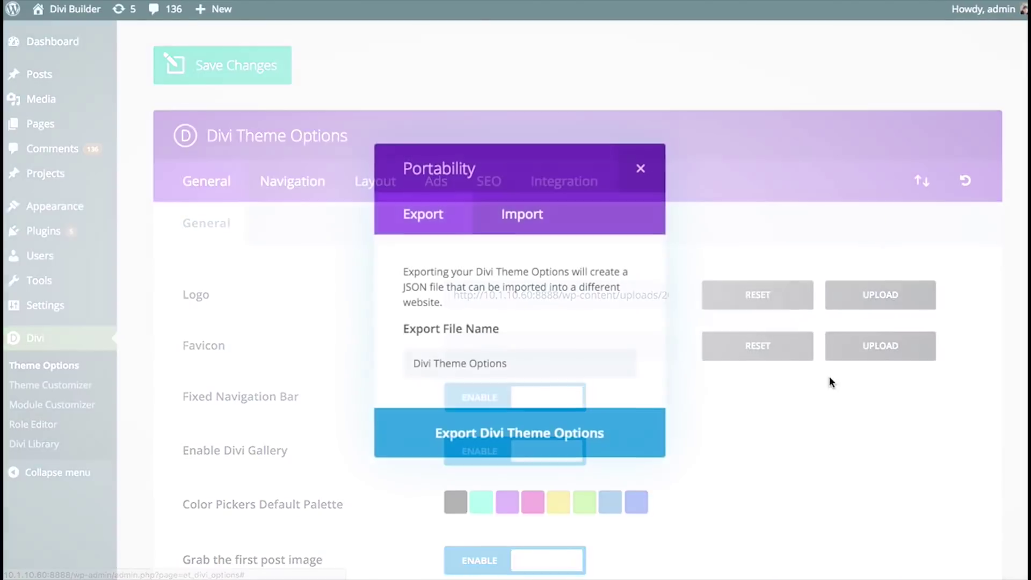
pyautogui.click(506, 213)
pyautogui.click(641, 168)
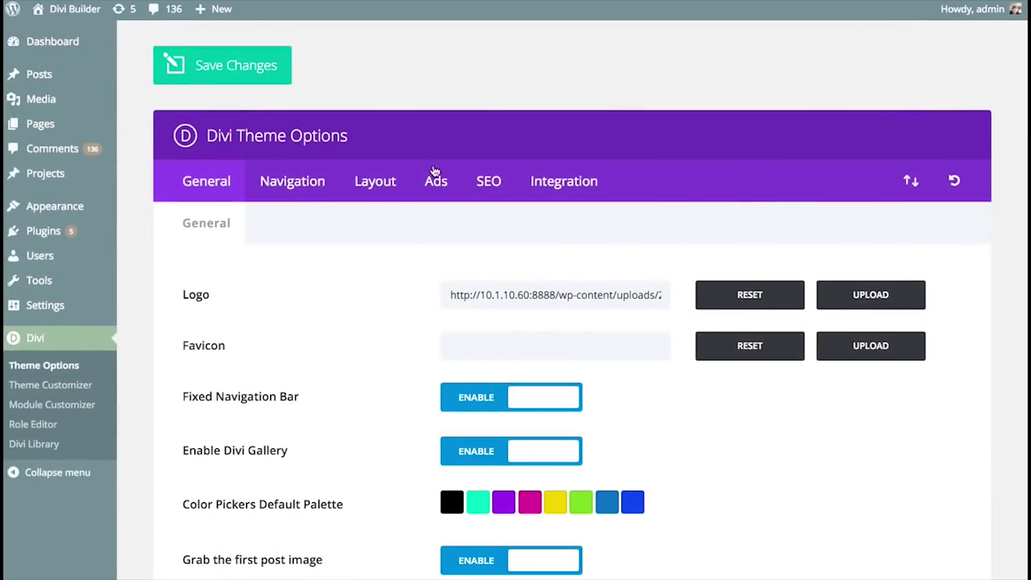
# Scroll through the Theme Options page, then switch to the Theme Customizer.
pyautogui.scroll(-20, 532, 221)
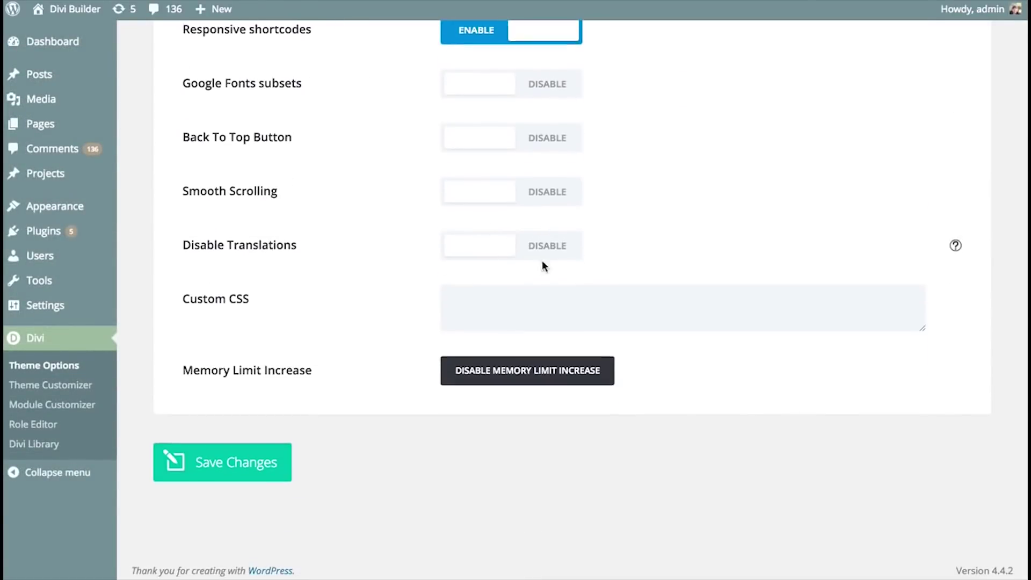
pyautogui.scroll(20, 543, 265)
pyautogui.click(61, 394)
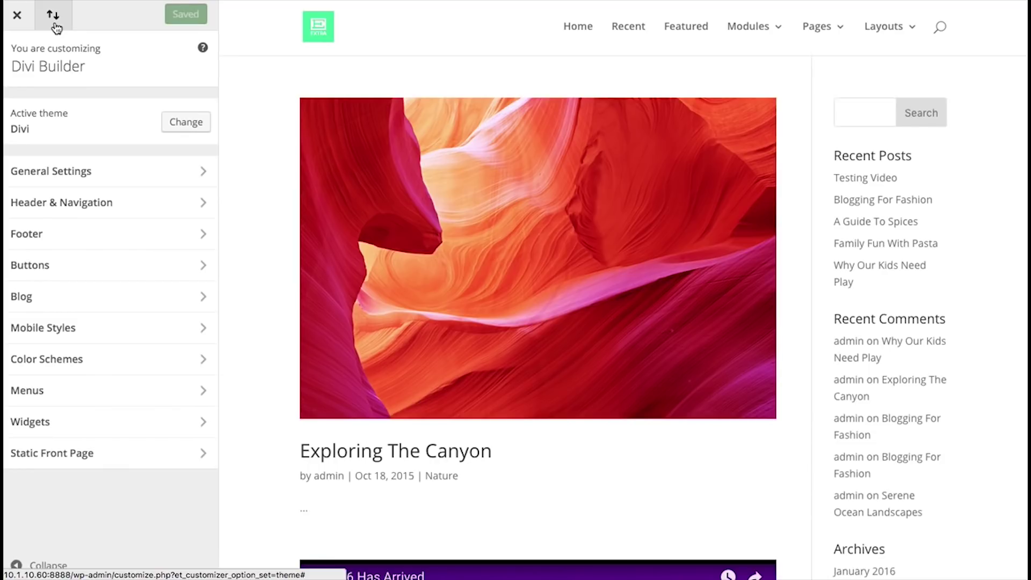
# Review the Import and Export tabs of the Customizer Portability dialog, then close it.
pyautogui.click(54, 21)
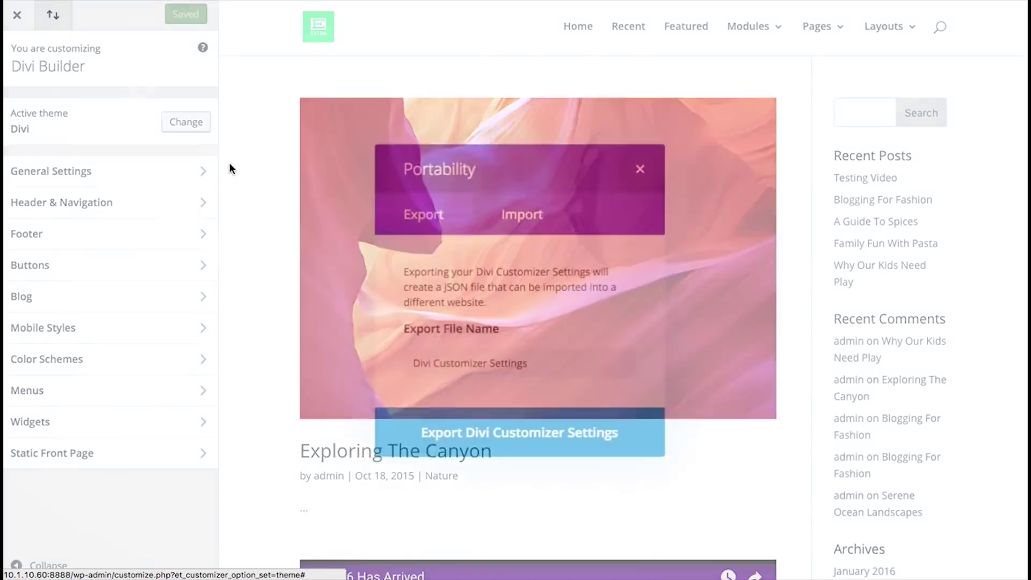
pyautogui.click(524, 218)
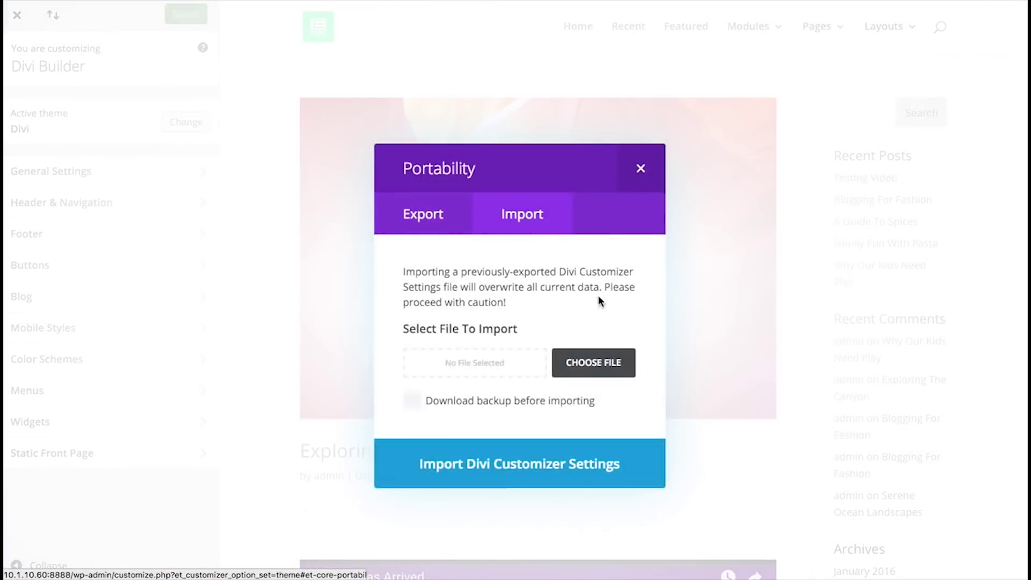
pyautogui.click(420, 215)
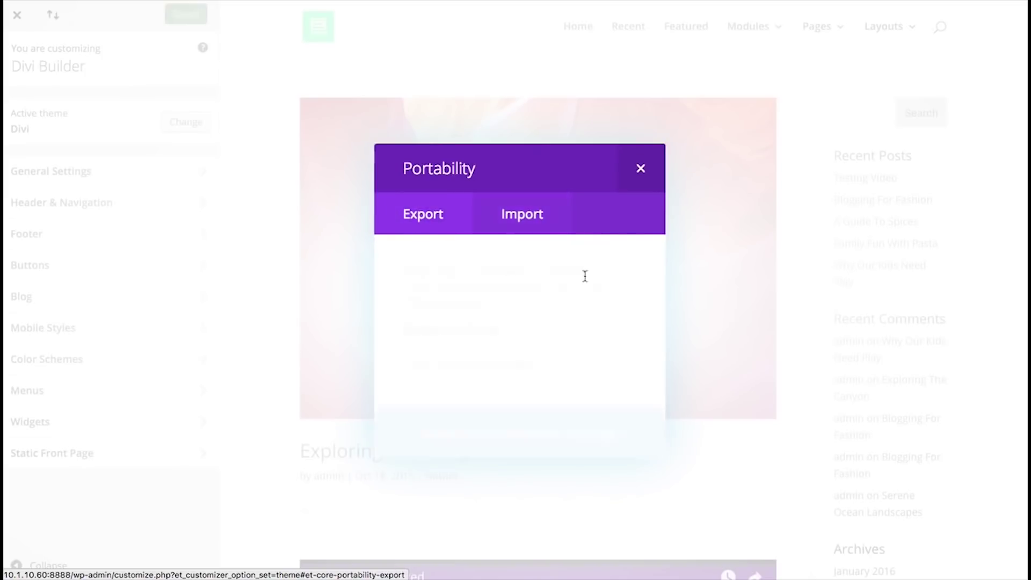
pyautogui.click(642, 172)
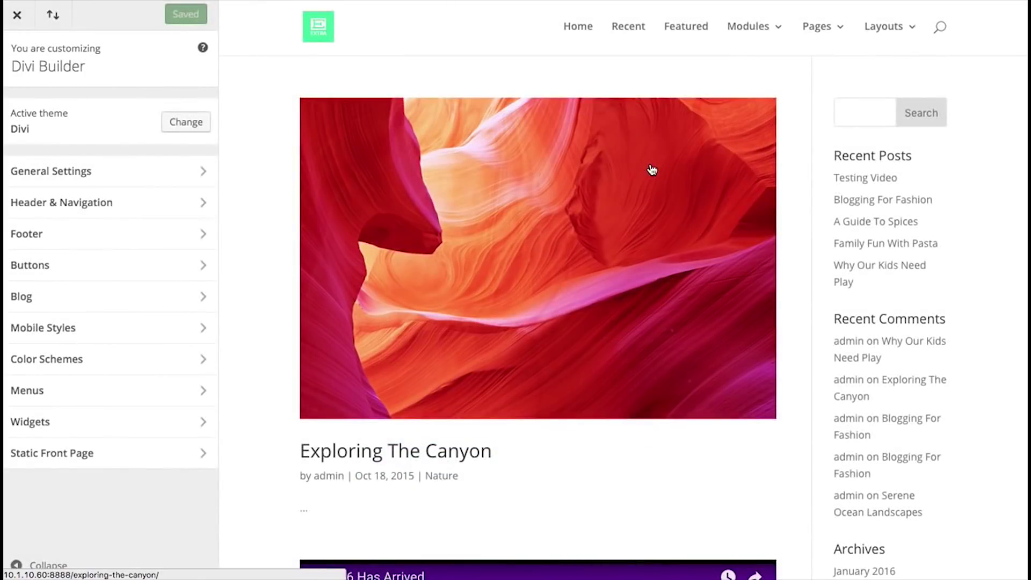